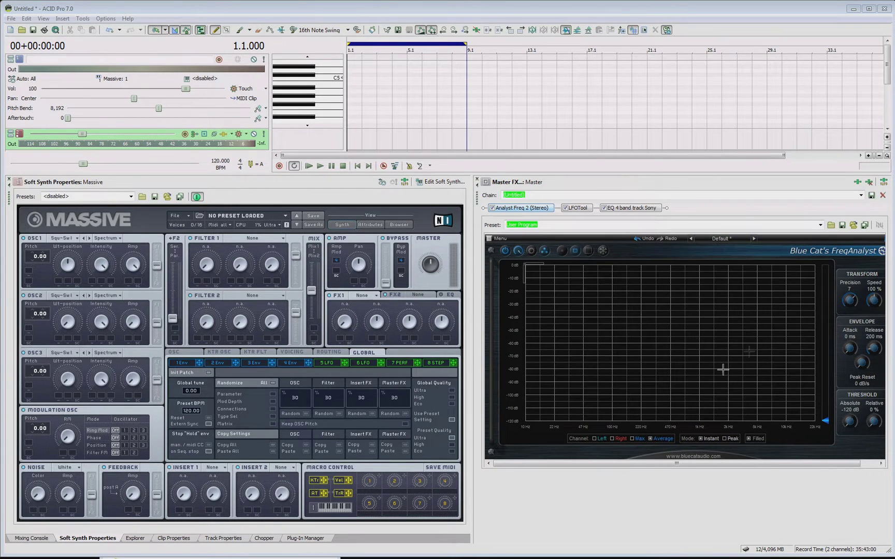
In the master effects chain, raise band 3 of the four-band Track EQ to about 6.8 dB near 1,659 Hz.
left_click(578, 209)
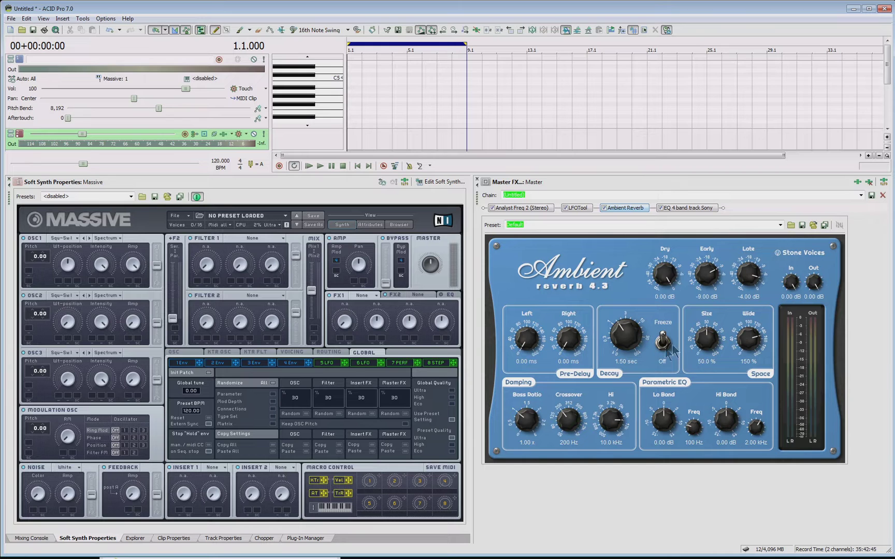
left_click(683, 208)
left_click_drag(587, 271, 627, 264)
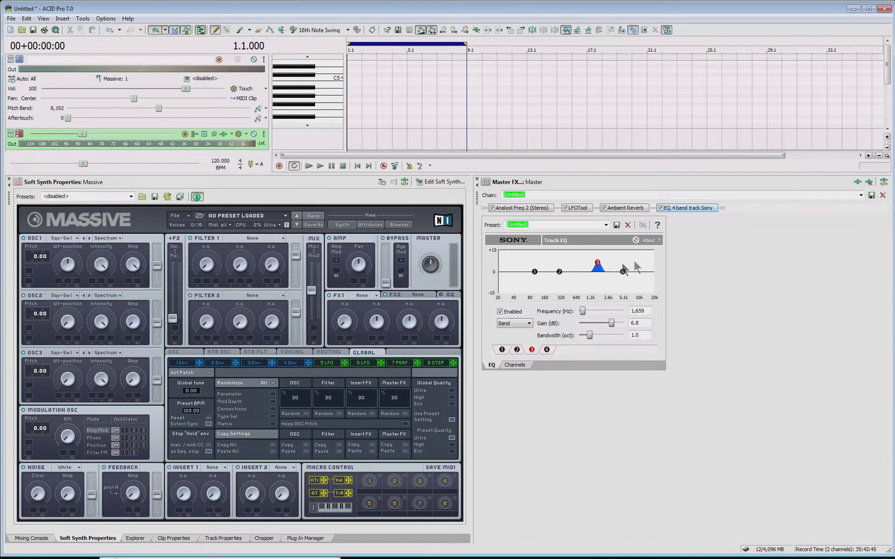
Examine the Ambient Reverb settings on the master chain and audition Massive notes while watching the Analyst Freq 2 spectrum.
left_click(636, 208)
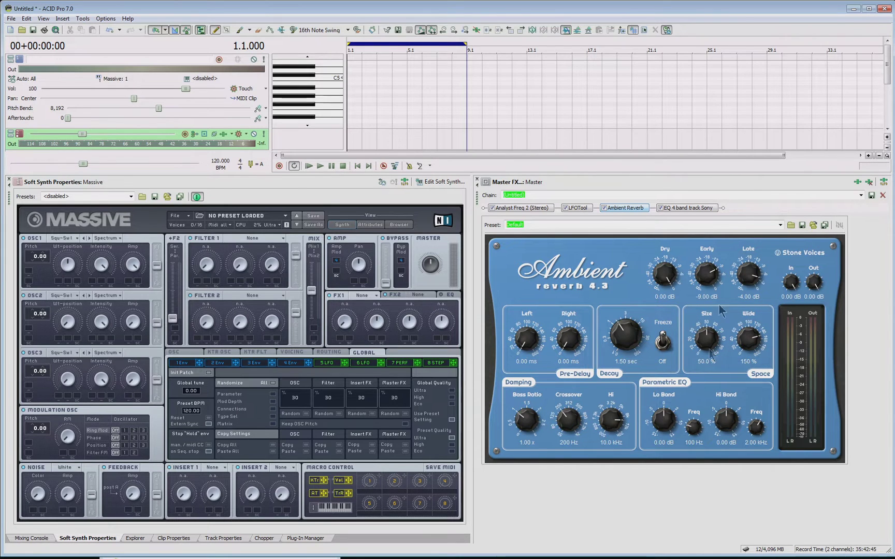
left_click(545, 209)
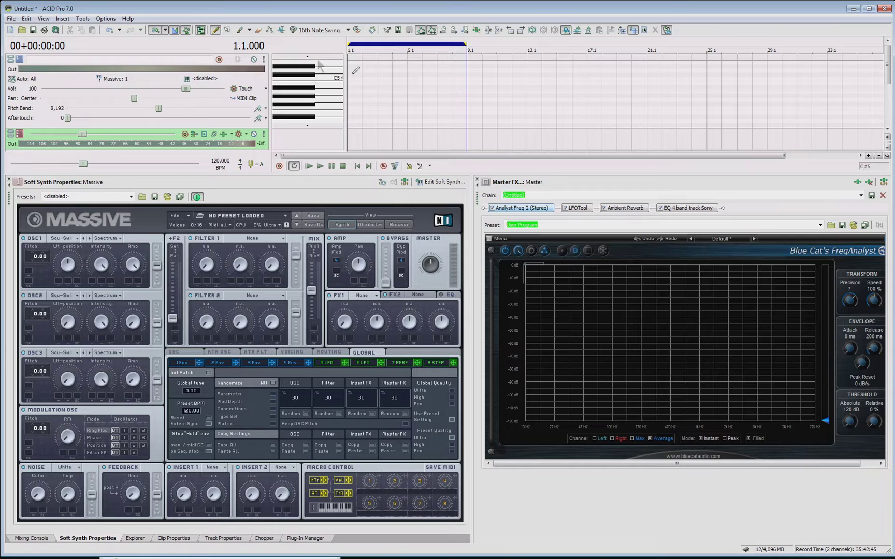
left_click(331, 87)
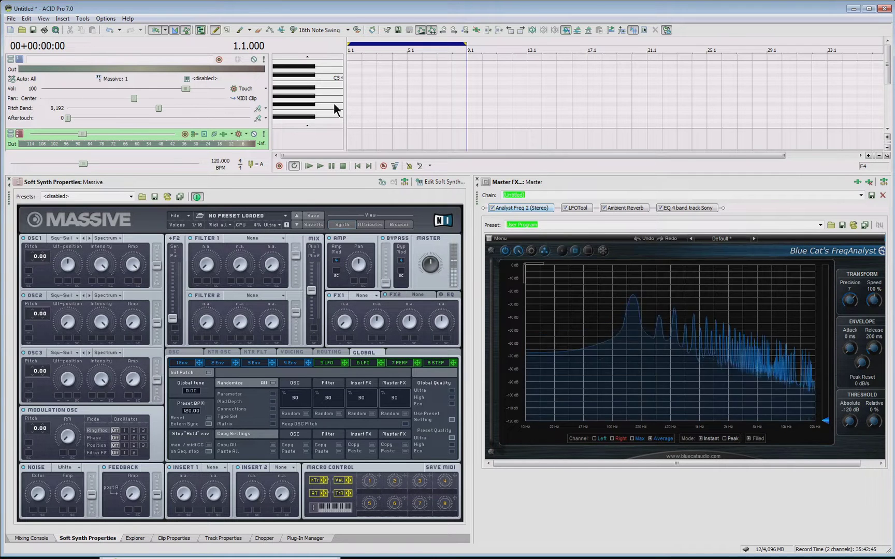
left_click(332, 113)
left_click(332, 117)
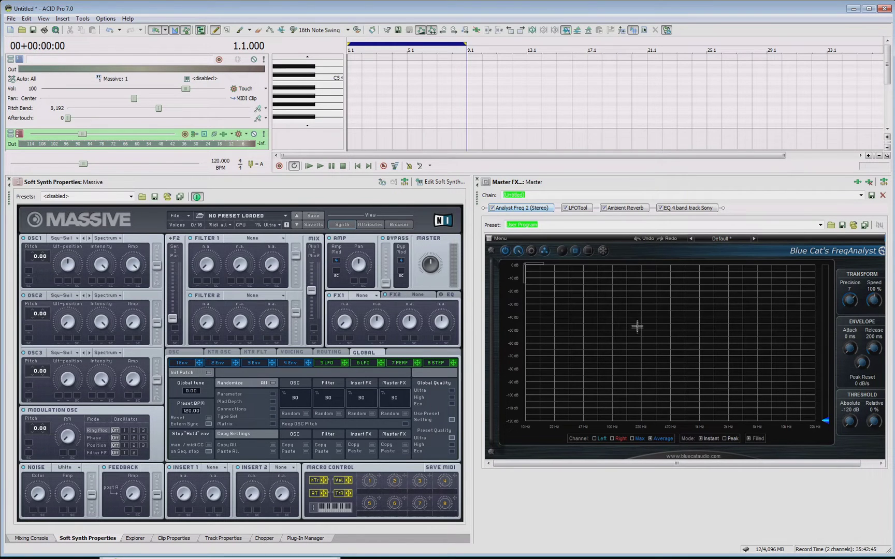
left_click(617, 208)
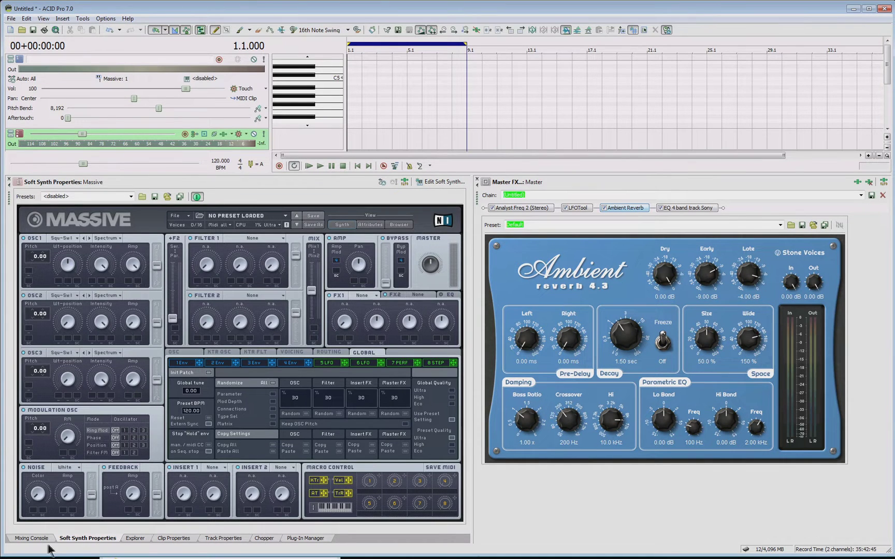
Open the Soft Synth Chooser for inserting a new synth and look through the available instruments.
left_click(31, 539)
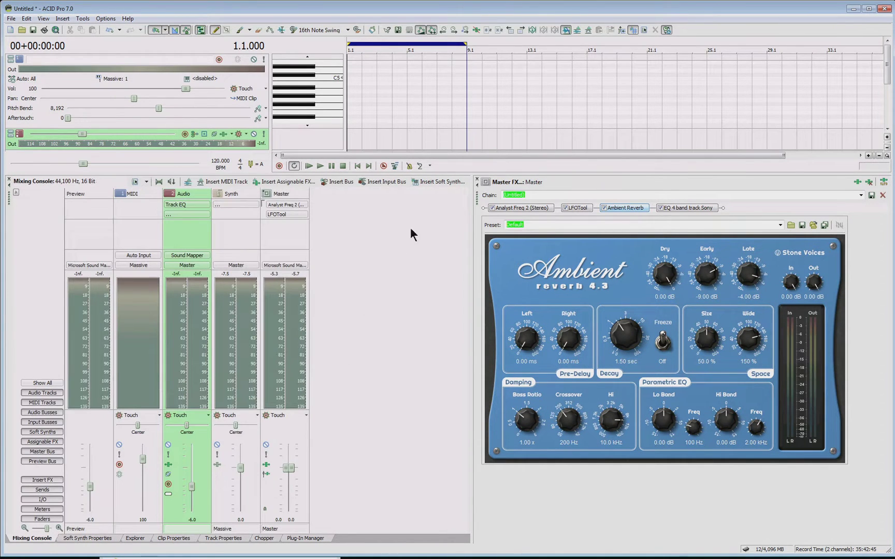
left_click(444, 185)
left_click(366, 208)
scroll(366, 207, "down", 1)
scroll(366, 200, "up", 1)
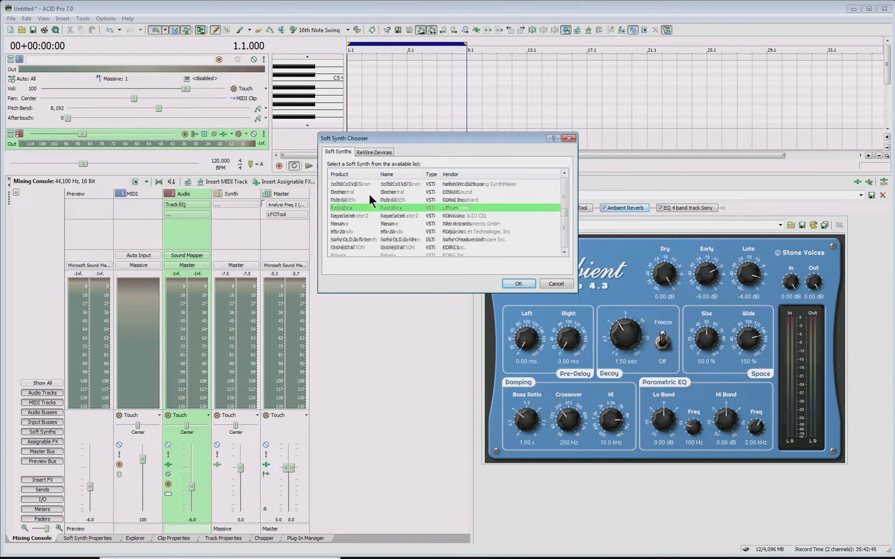
scroll(371, 207, "down", 1)
scroll(369, 205, "up", 1)
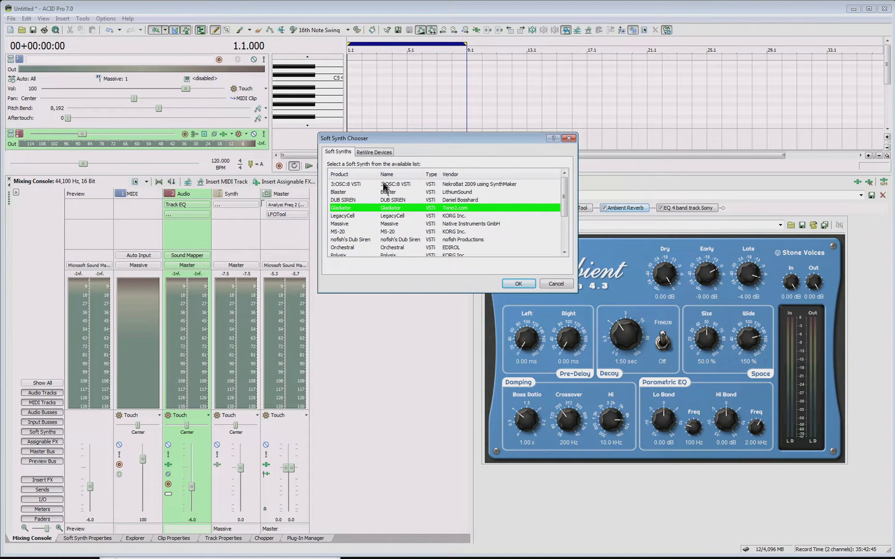
left_click(353, 233)
scroll(370, 196, "down", 1)
scroll(370, 208, "up", 1)
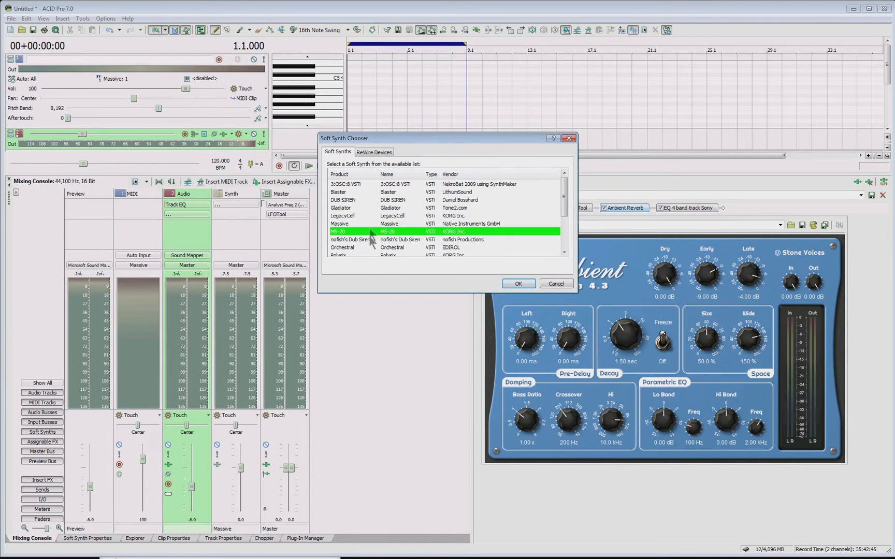
scroll(366, 193, "down", 1)
scroll(373, 184, "up", 1)
scroll(376, 214, "down", 3)
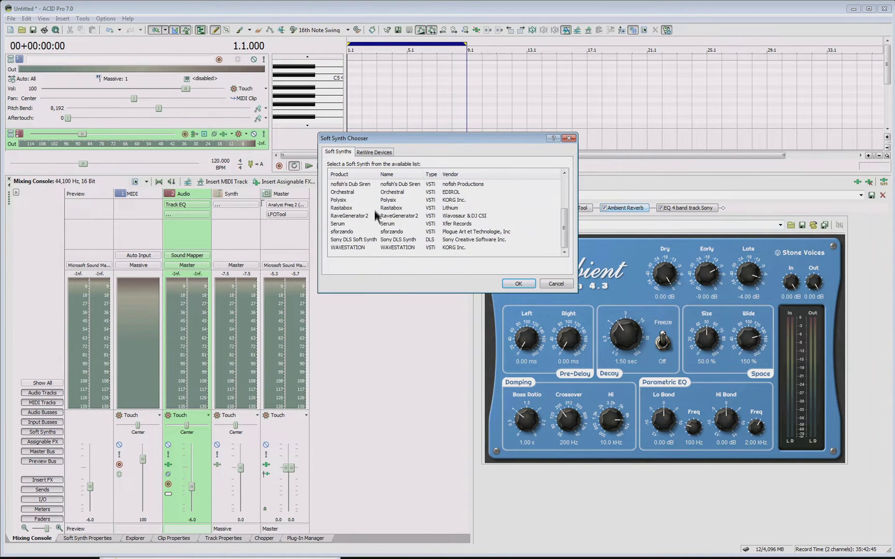
scroll(371, 220, "up", 1)
scroll(361, 212, "down", 1)
scroll(359, 202, "up", 3)
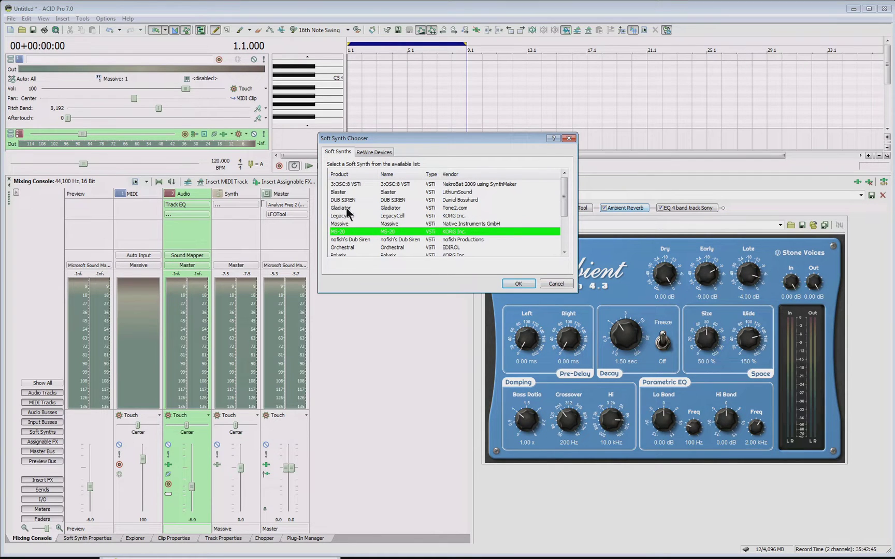
scroll(353, 225, "down", 3)
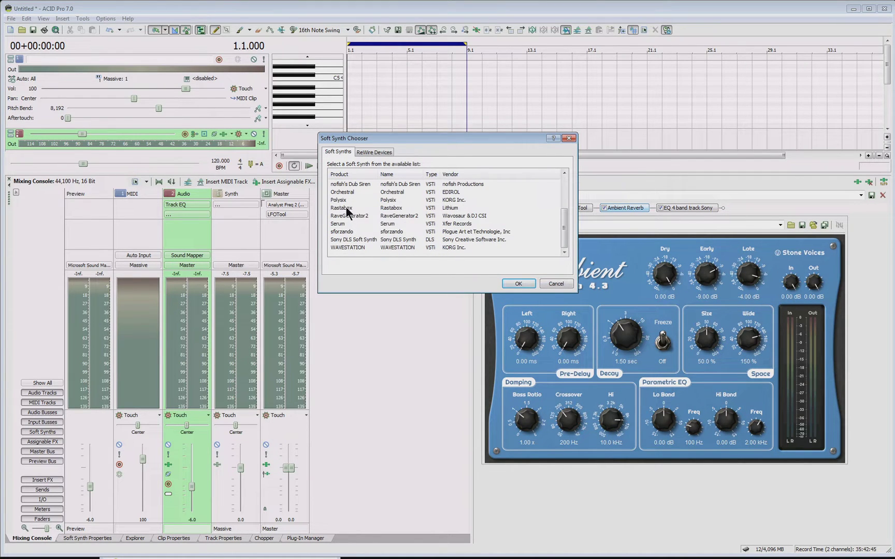
Insert the Serum soft synth into the project.
left_click(347, 210)
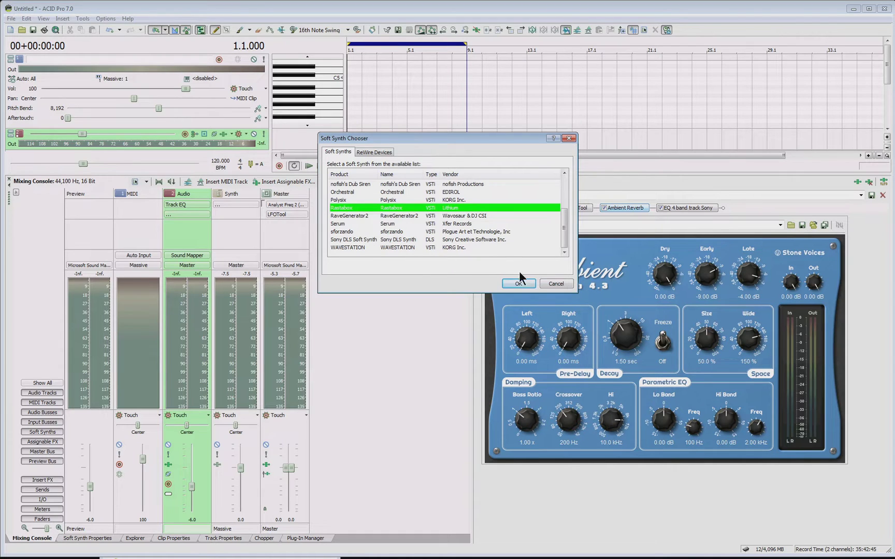
left_click(342, 224)
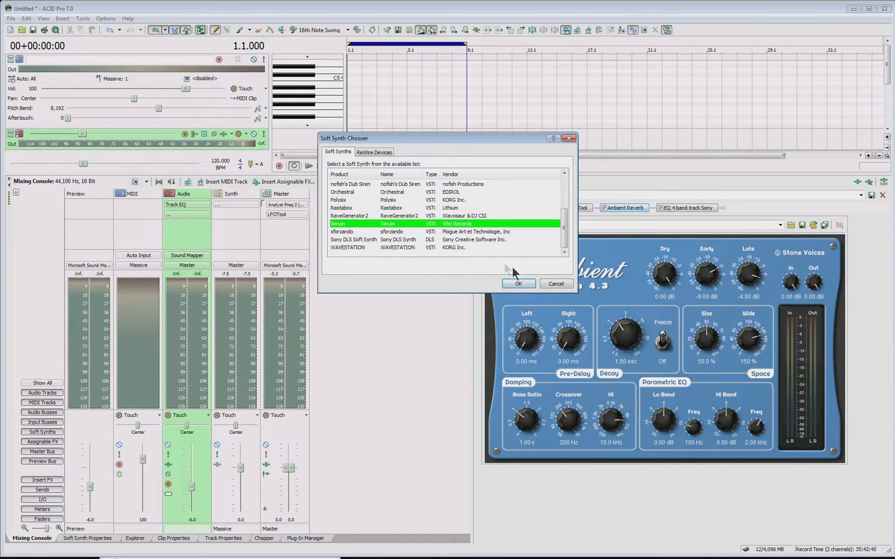
left_click(518, 283)
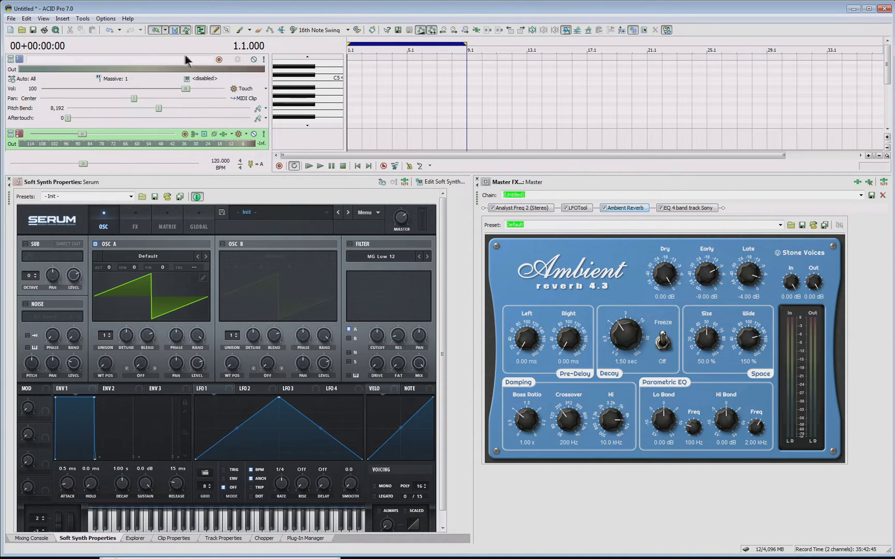
Open the Plug-In Chooser for the Massive synth's mixer channel and look through the available audio effects.
left_click(33, 539)
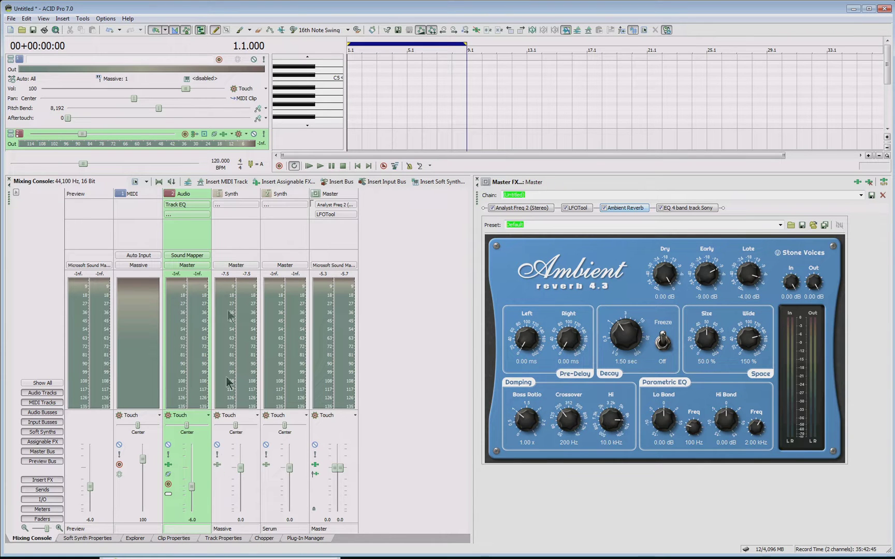
left_click(218, 465)
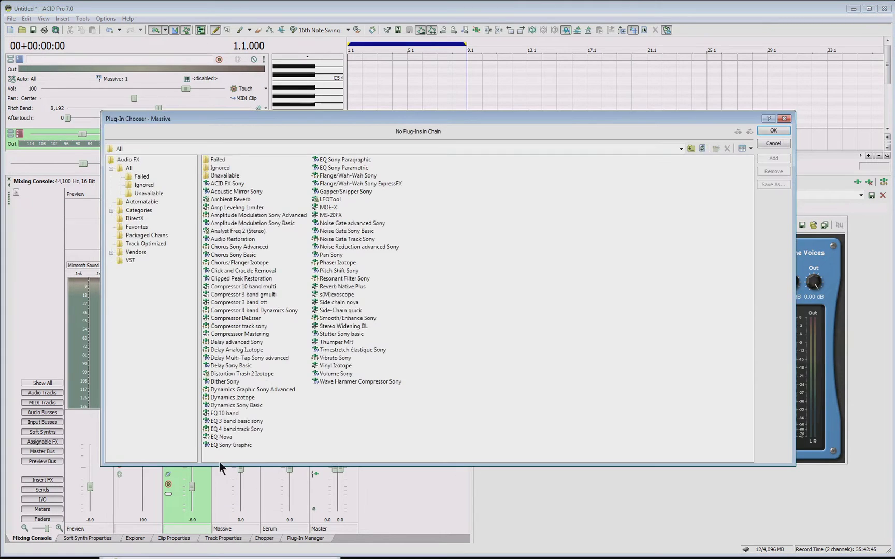
left_click(220, 247)
left_click(331, 231)
left_click(339, 310)
left_click(239, 358)
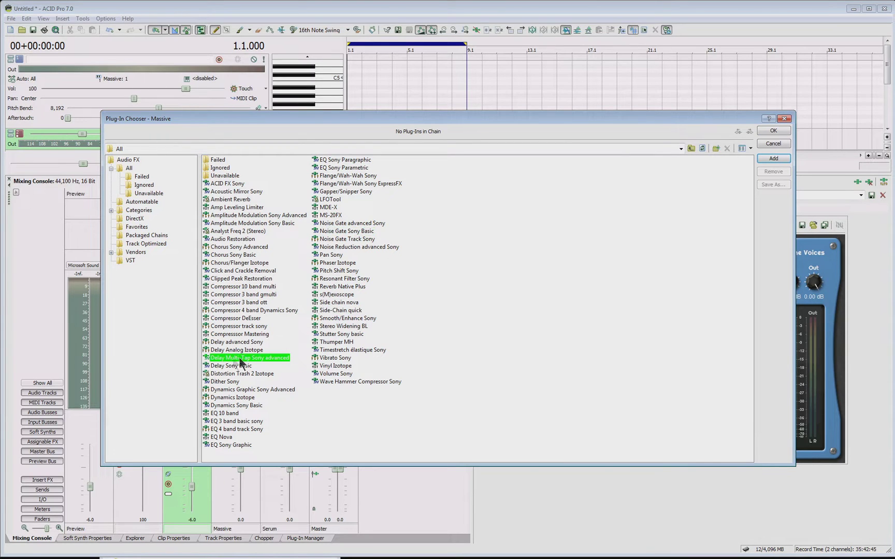
left_click(253, 255)
left_click(333, 231)
left_click(326, 326)
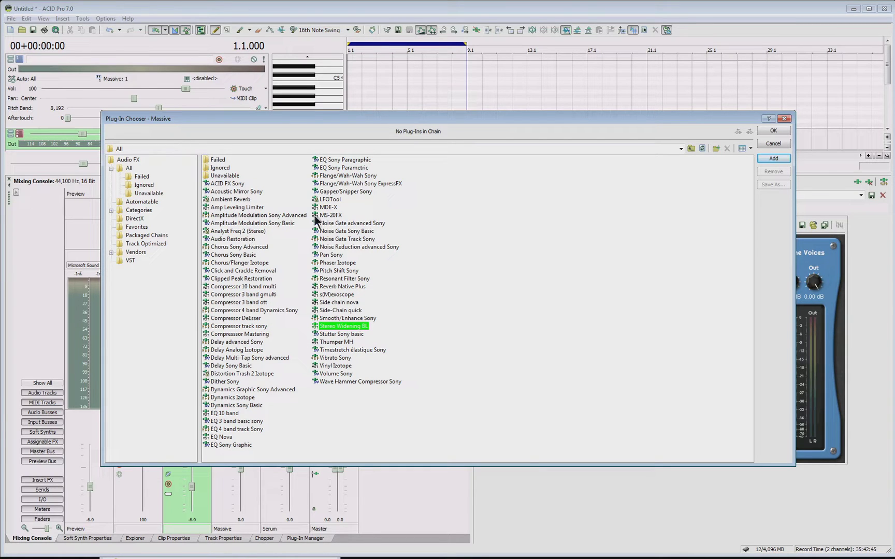
left_click(235, 200)
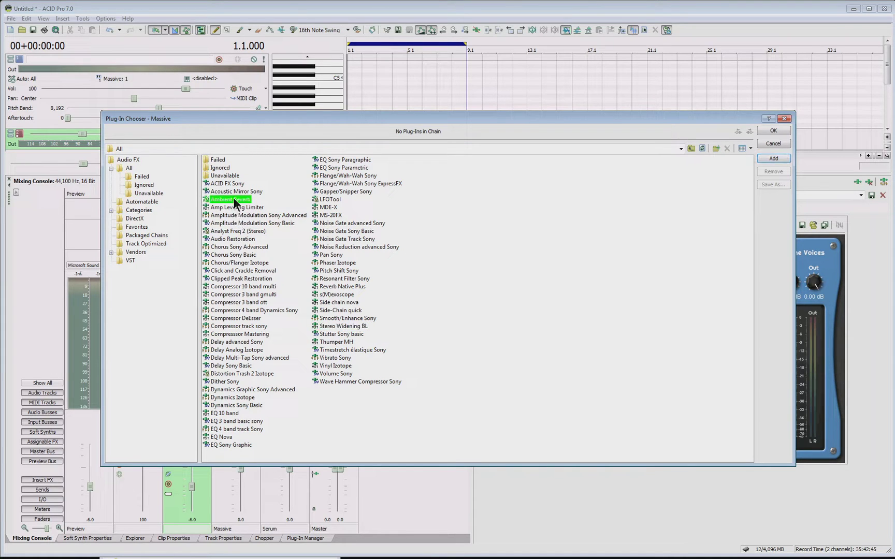
Add the Reverb Native Plus effect to the Massive channel's plug-in chain.
left_click(242, 398)
left_click(338, 311)
left_click(335, 287)
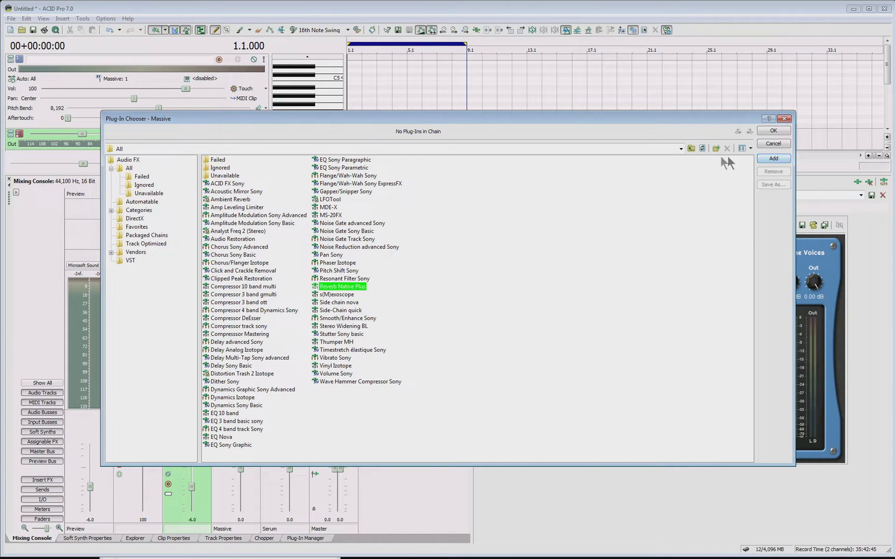
left_click(769, 160)
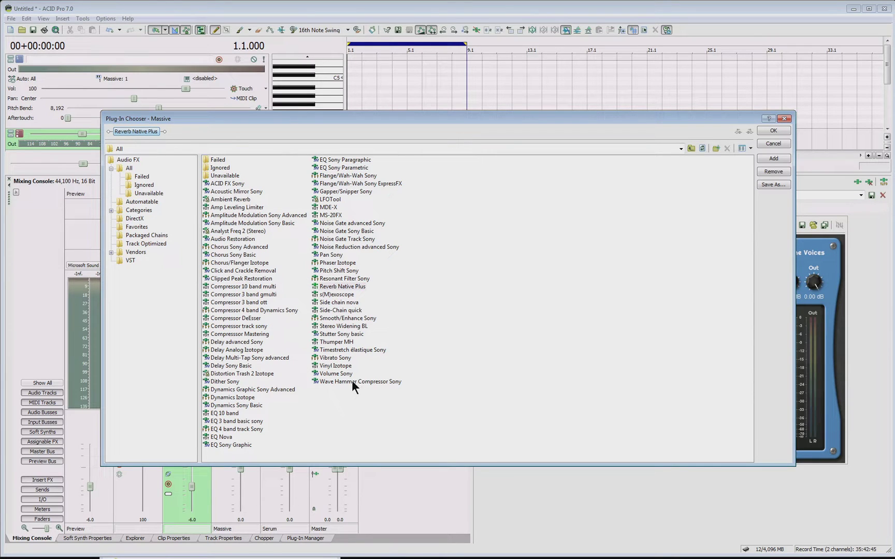
Add Compressor 3 band gmulti and Analyst Freq 2 (Stereo) to Massive's plug-in chain and apply the chain.
left_click(248, 296)
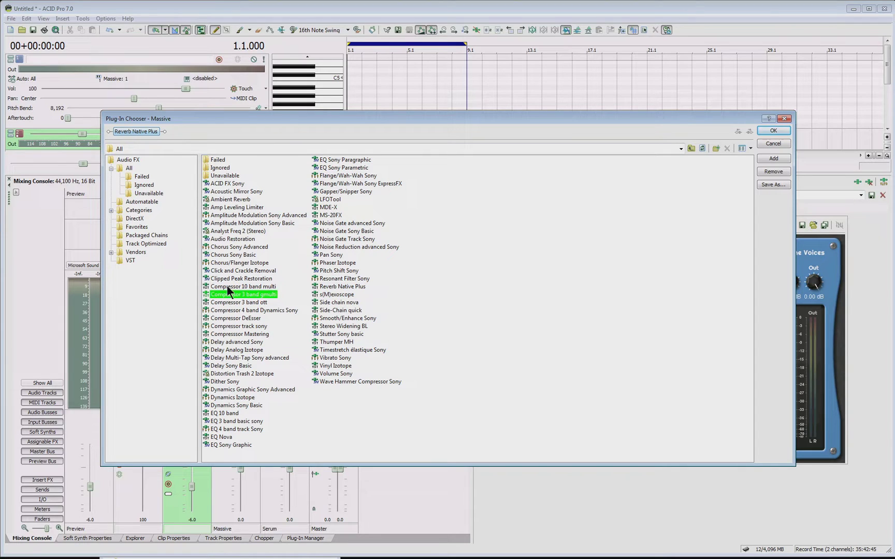
left_click(771, 159)
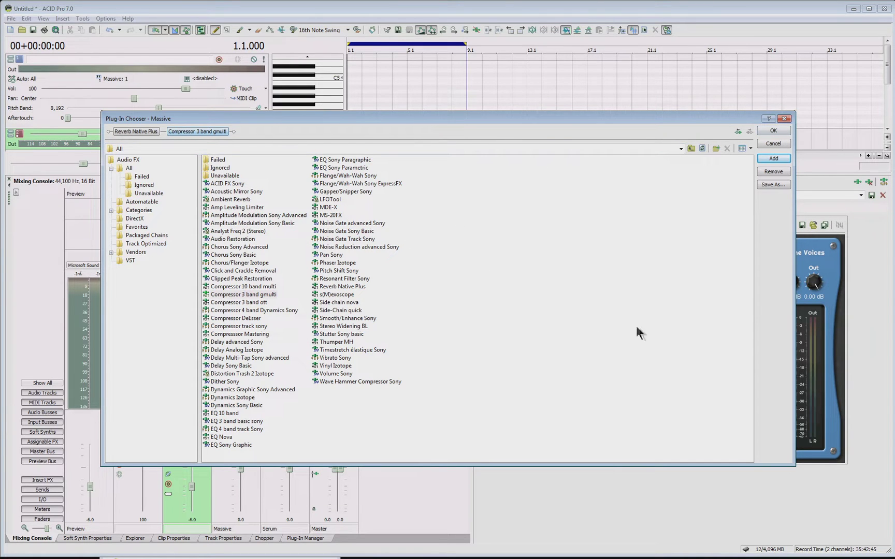
left_click(234, 231)
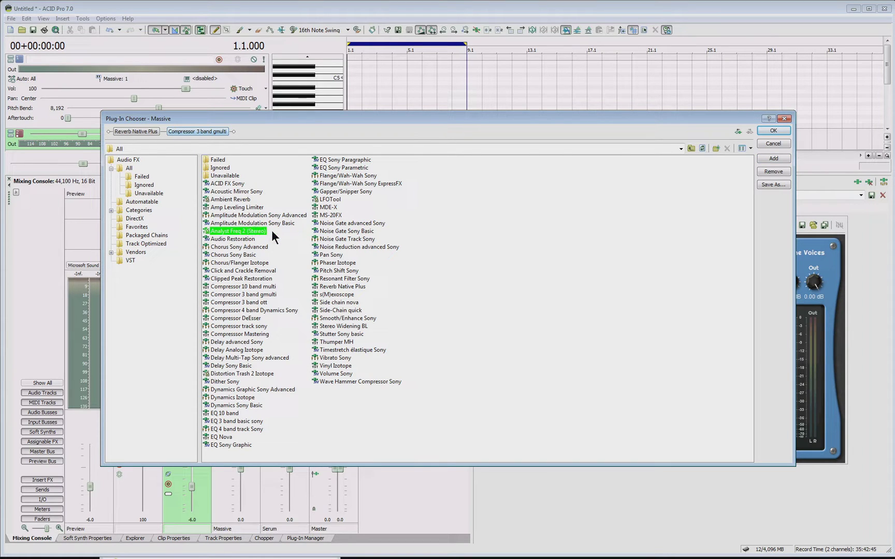
left_click(779, 158)
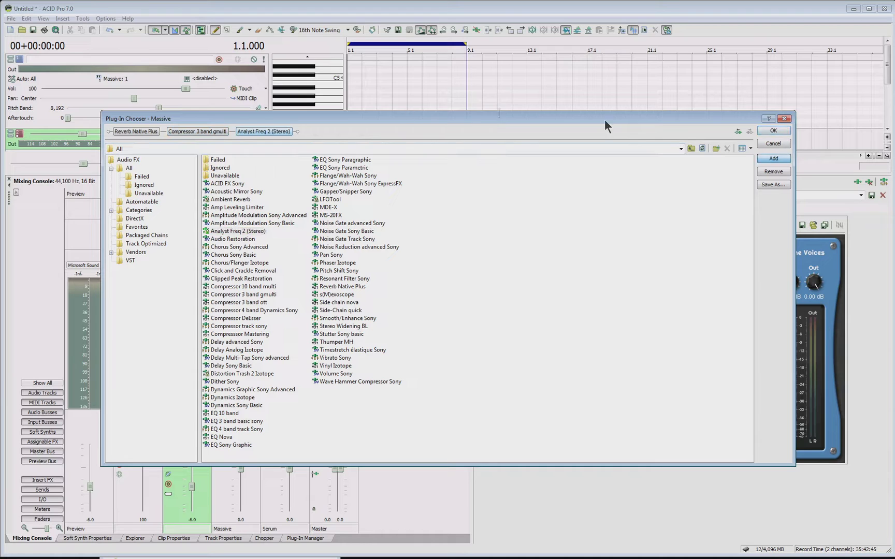
left_click(776, 132)
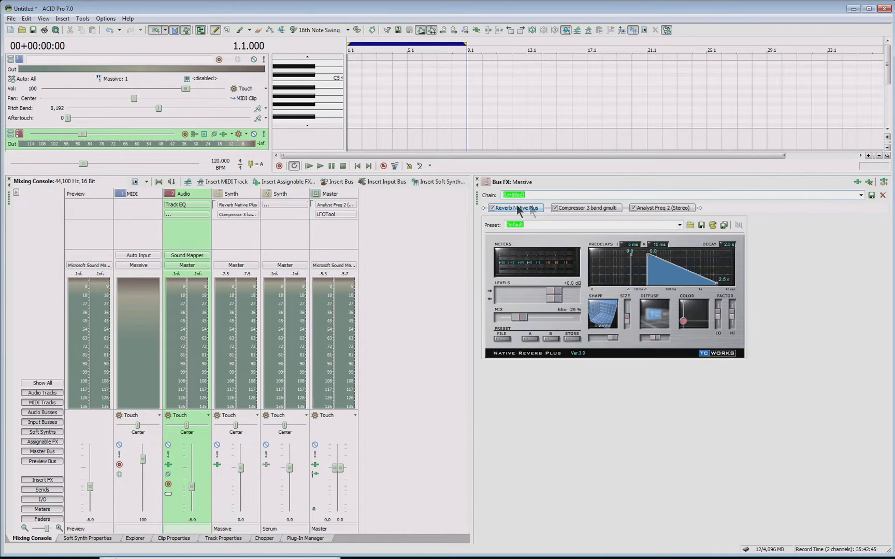
Examine the settings of the compressor, frequency analyzer and reverb in Massive's effects chain.
left_click(612, 209)
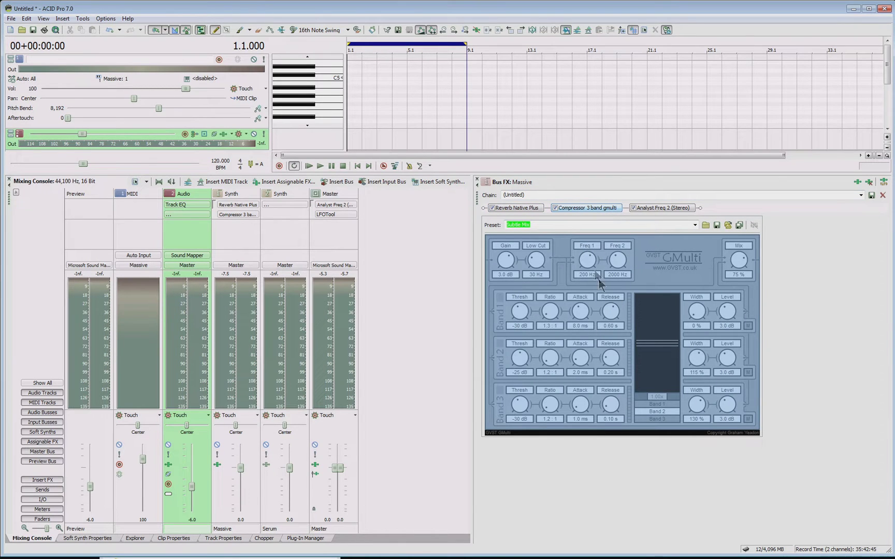
left_click(668, 209)
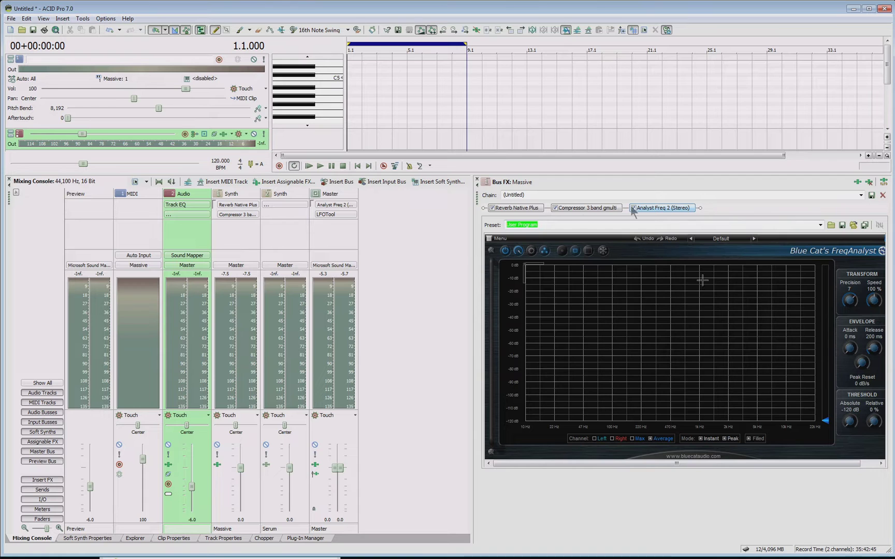
left_click(609, 208)
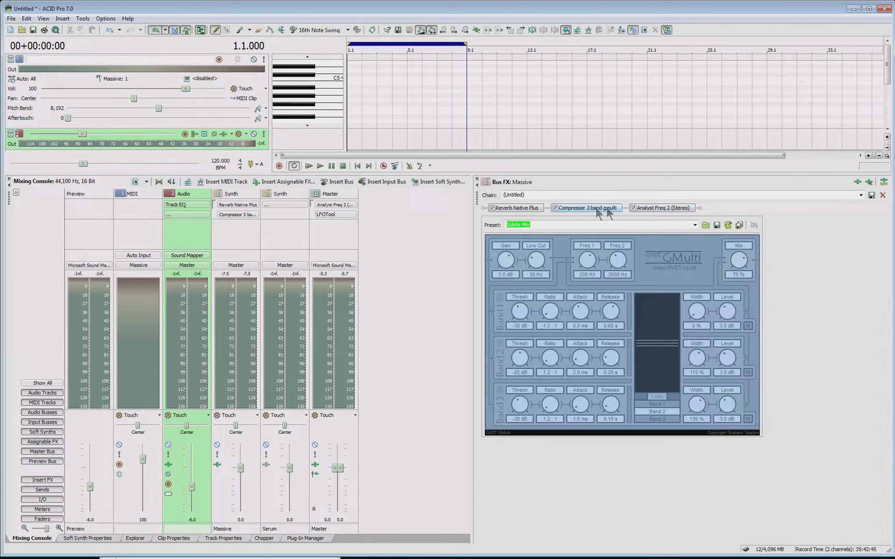
left_click(544, 208)
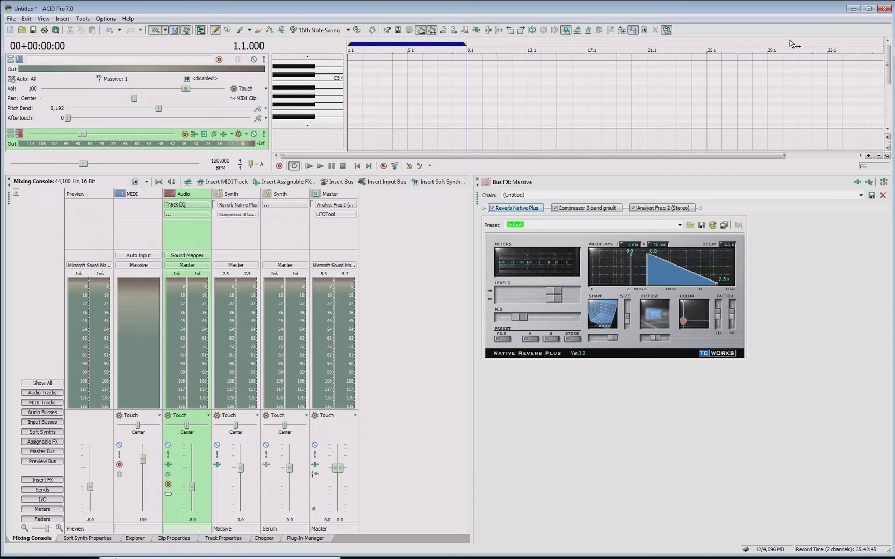
Switch to the Windows Explorer windows and look through the whole list of drop-in instrument plug-ins.
left_click(854, 9)
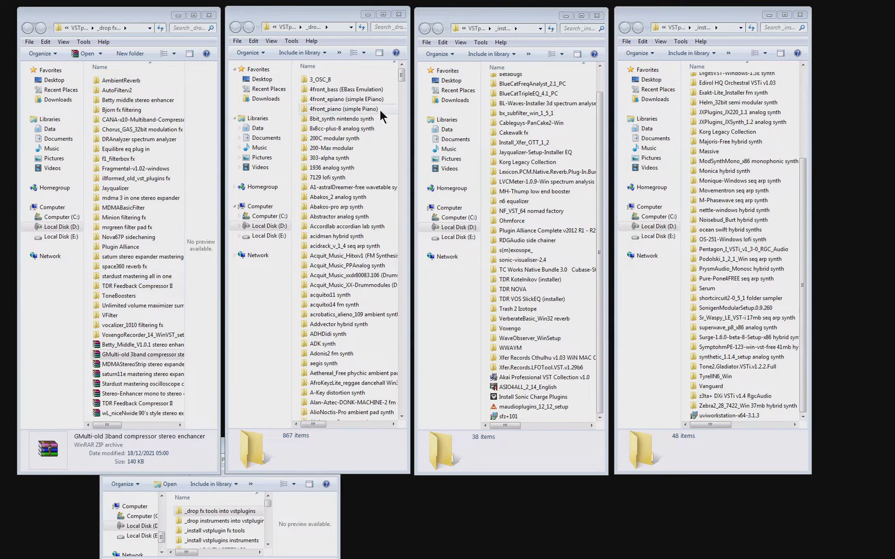
left_click(358, 82)
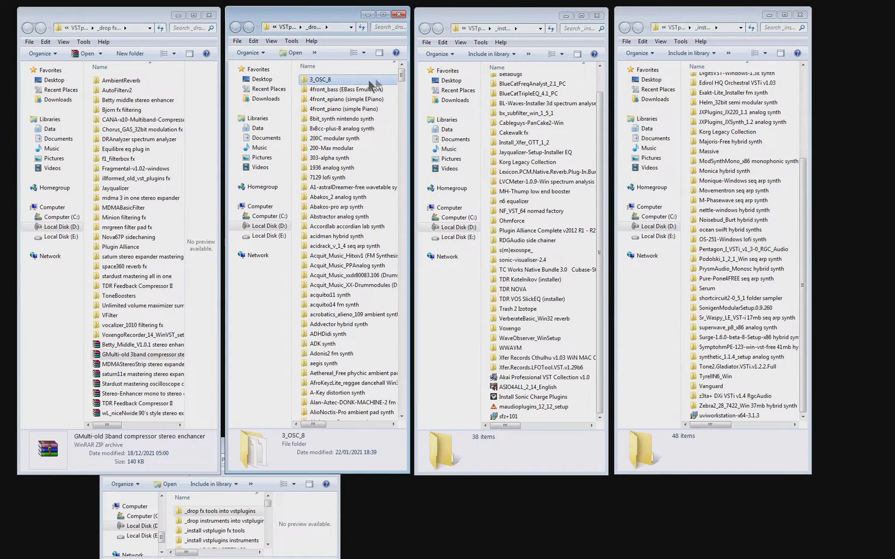
left_click_drag(402, 75, 403, 426)
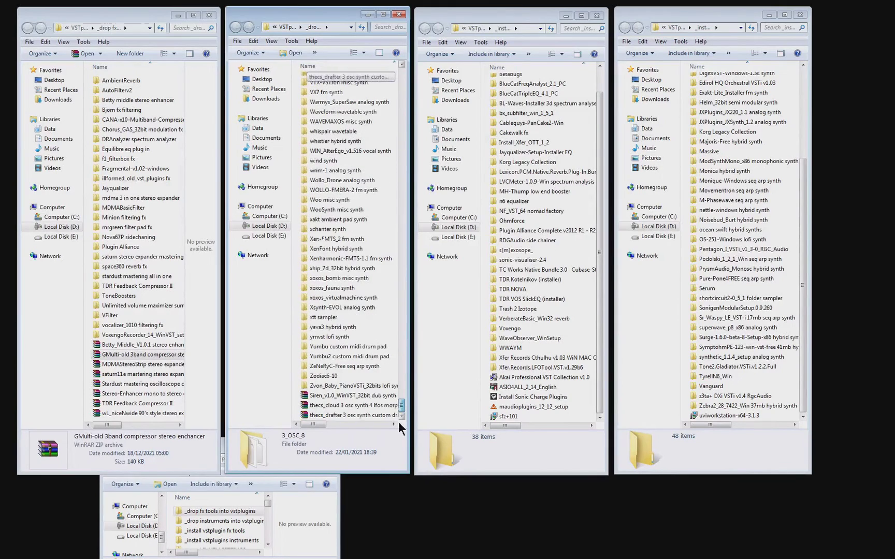
Look through the two folders of installable plug-ins, first the effects and then the instruments.
left_click_drag(601, 144, 601, 104)
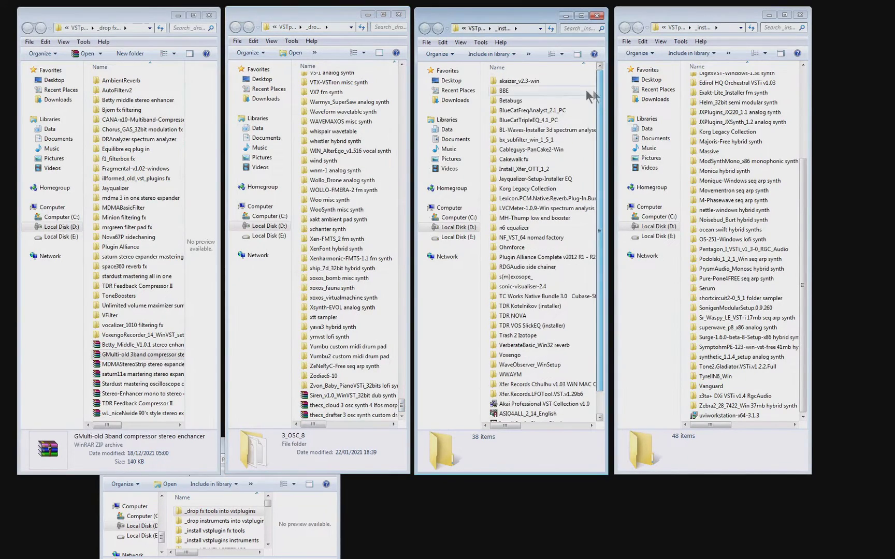
scroll(557, 143, "down", 1)
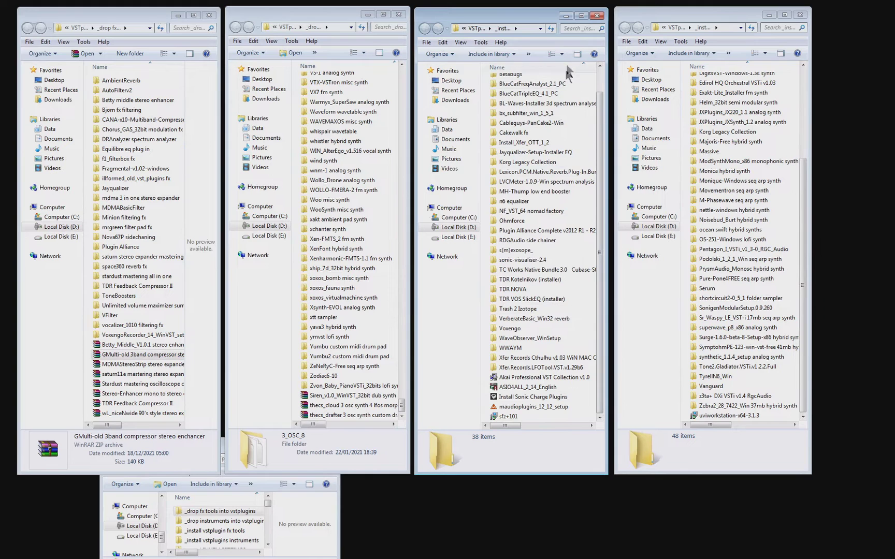
left_click_drag(600, 181, 607, 99)
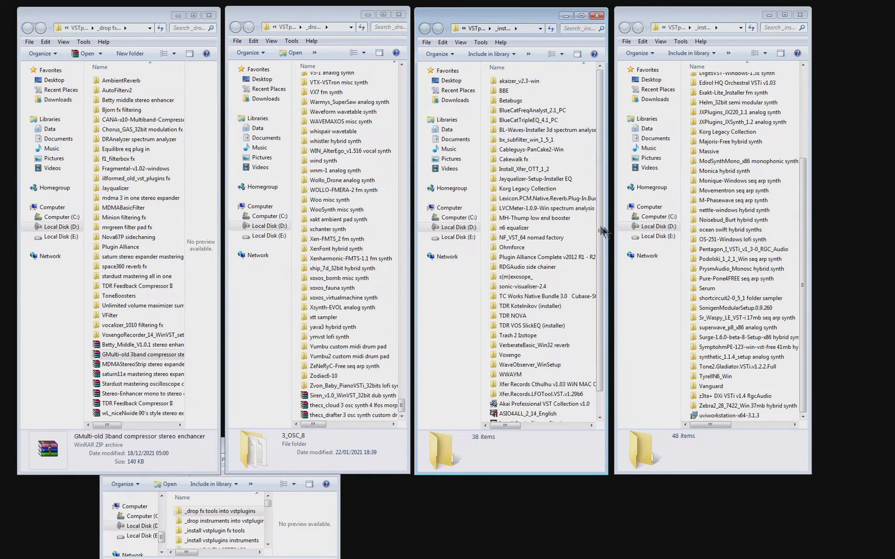
scroll(603, 231, "down", 1)
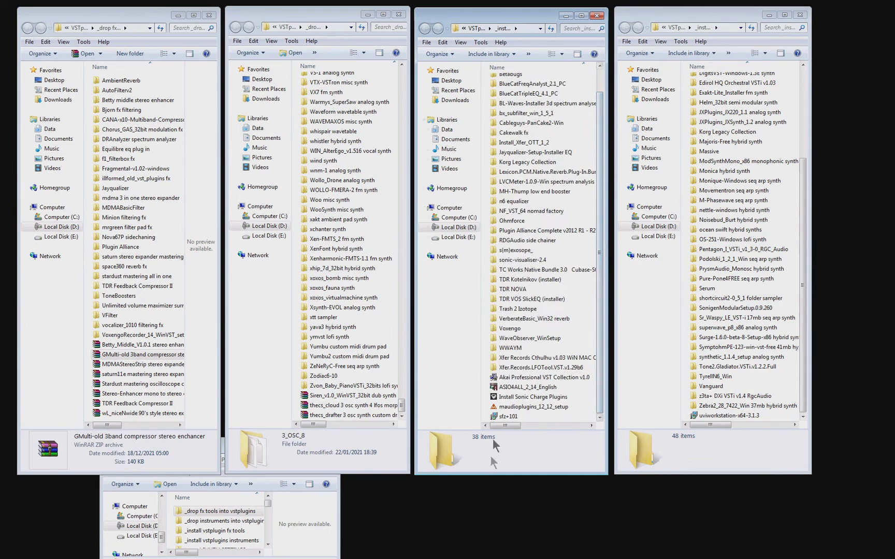
left_click_drag(804, 257, 817, 162)
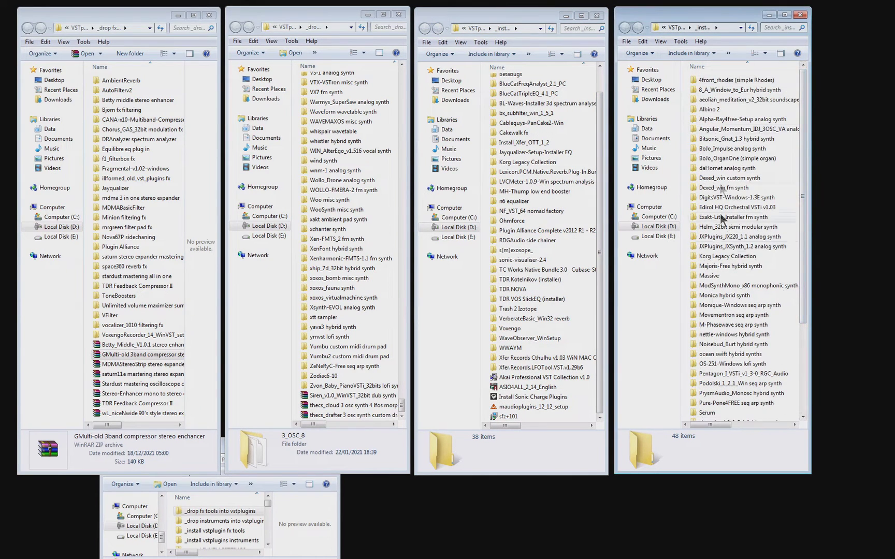
left_click_drag(803, 209, 795, 304)
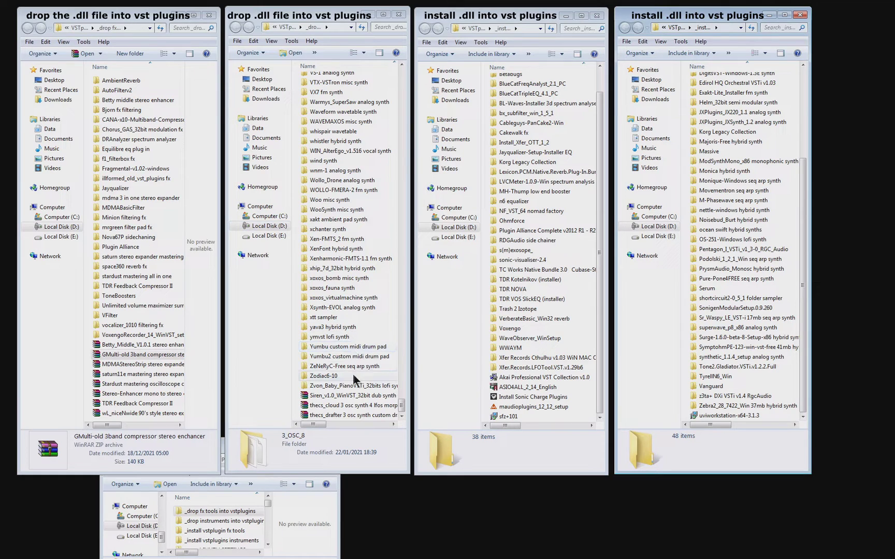
Open the "thecs_cloud 3 osc synth 4 lfos morphing synth" archive in WinRAR and move its window clear of the folder lists' upper part.
left_click(354, 396)
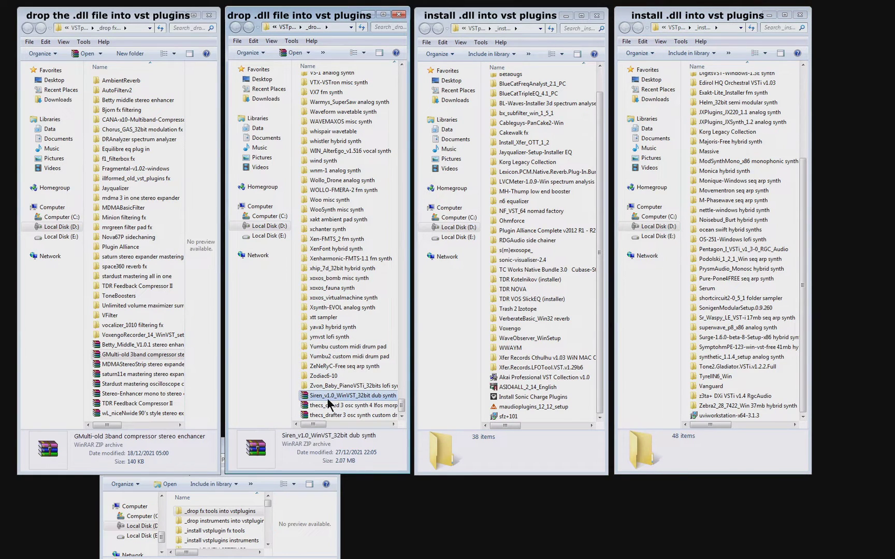
left_click(352, 406)
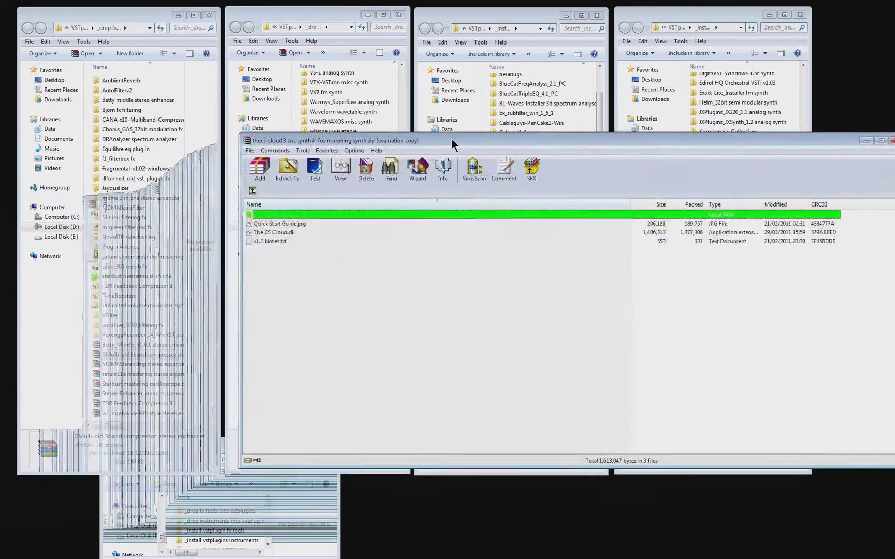
left_click_drag(436, 165, 413, 206)
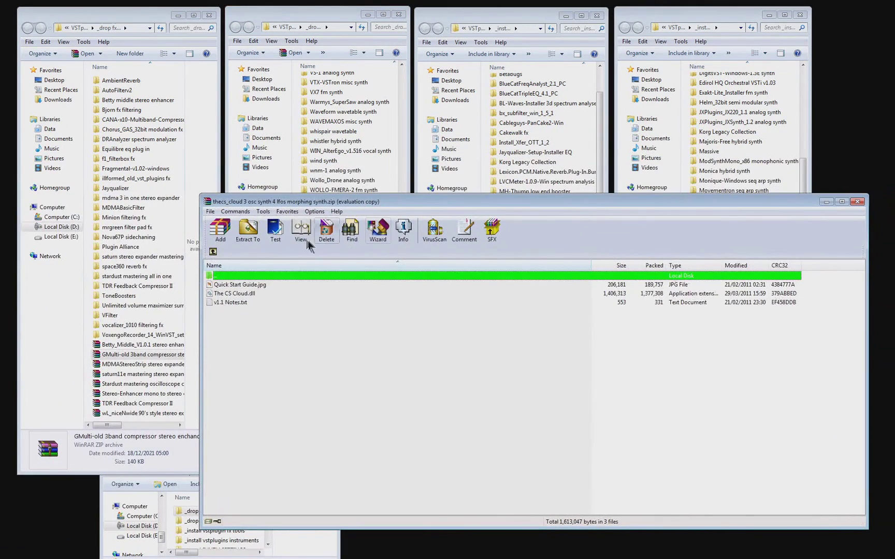
Examine the archive's contents: Quick Start Guide.jpg, The CS Cloud.dll and v1.1 Notes.txt.
left_click(245, 340)
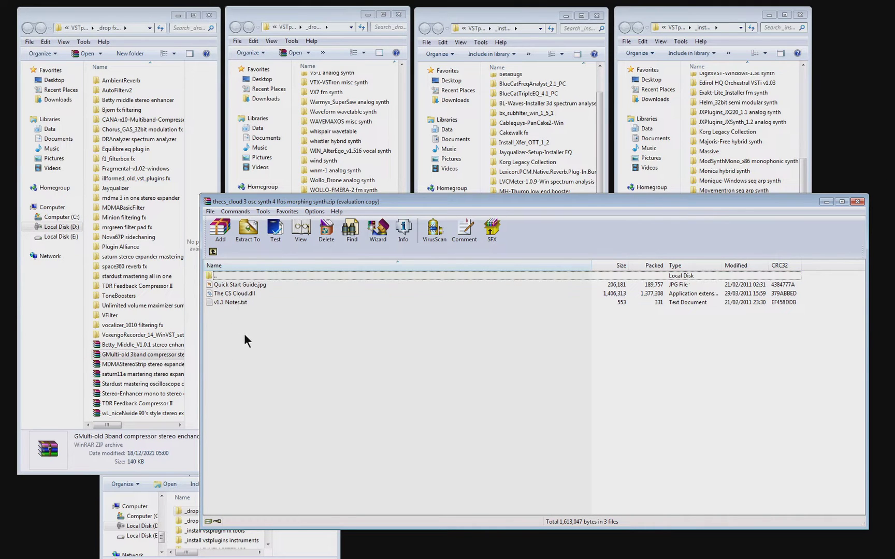
left_click(240, 286)
left_click(246, 293)
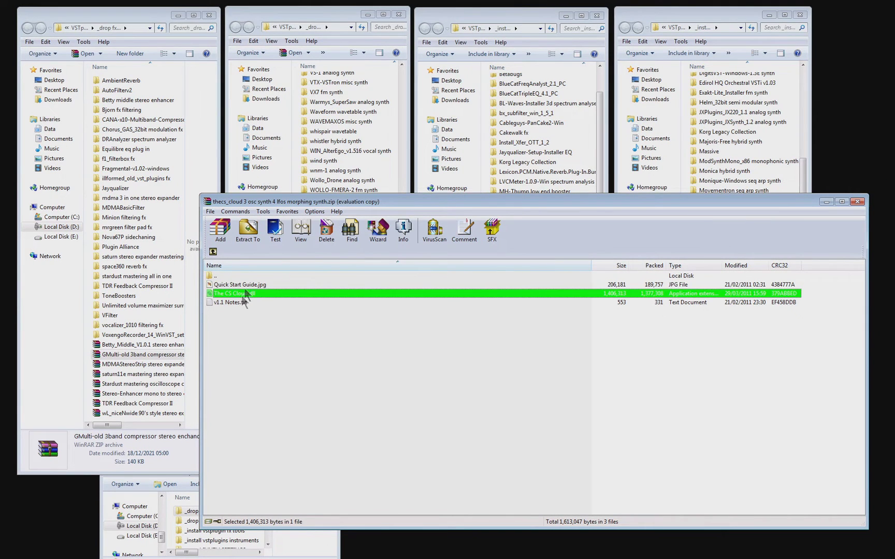
left_click(246, 286)
left_click(246, 295)
left_click(245, 304)
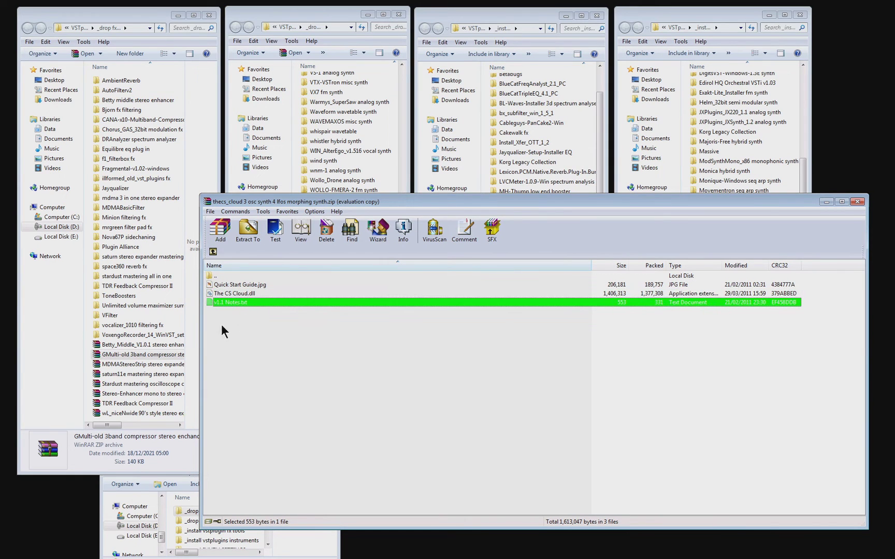
left_click(256, 342)
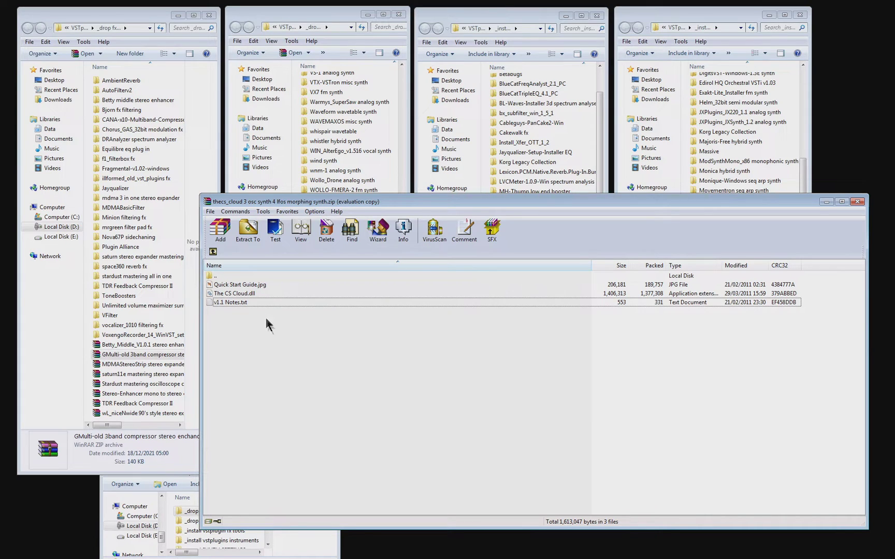
Single out The CS Cloud.dll as the archive's plug-in file and close the archive.
left_click(249, 294, "shift")
left_click(246, 317)
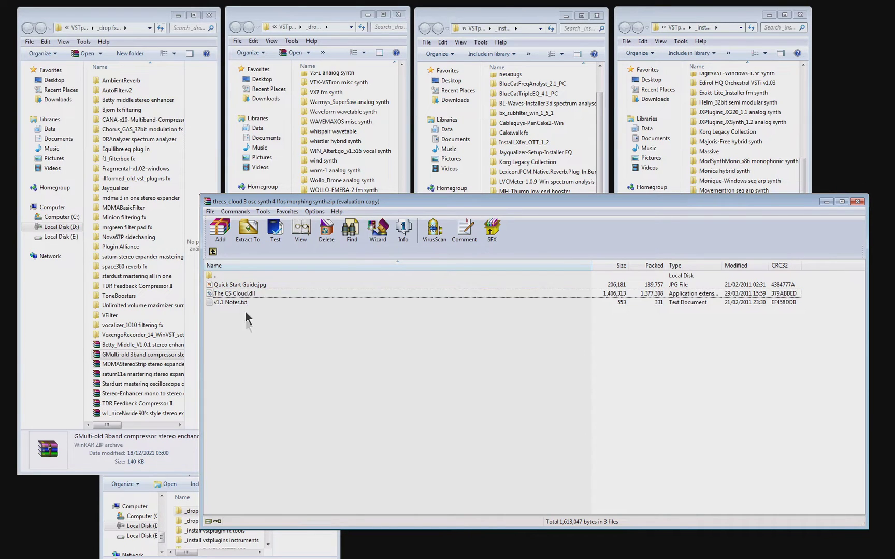
left_click(241, 296)
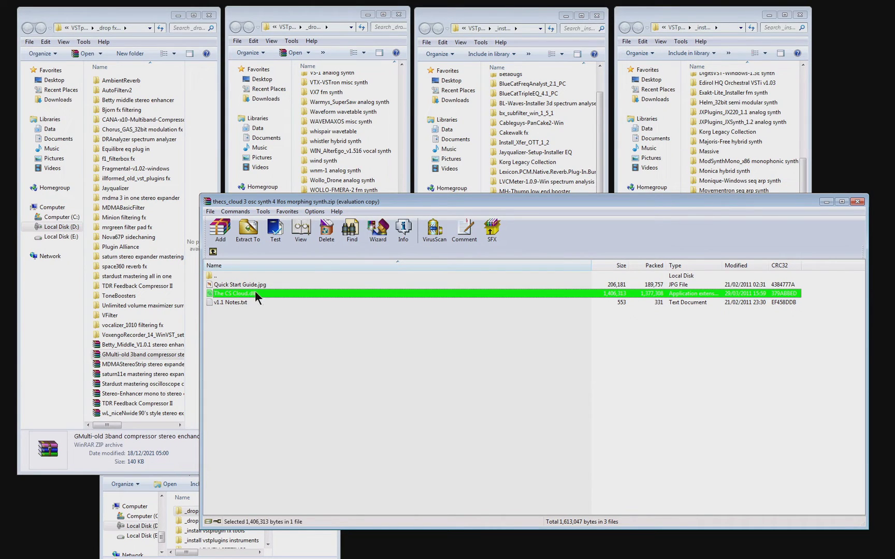
left_click(255, 312)
left_click(247, 297)
left_click(284, 351)
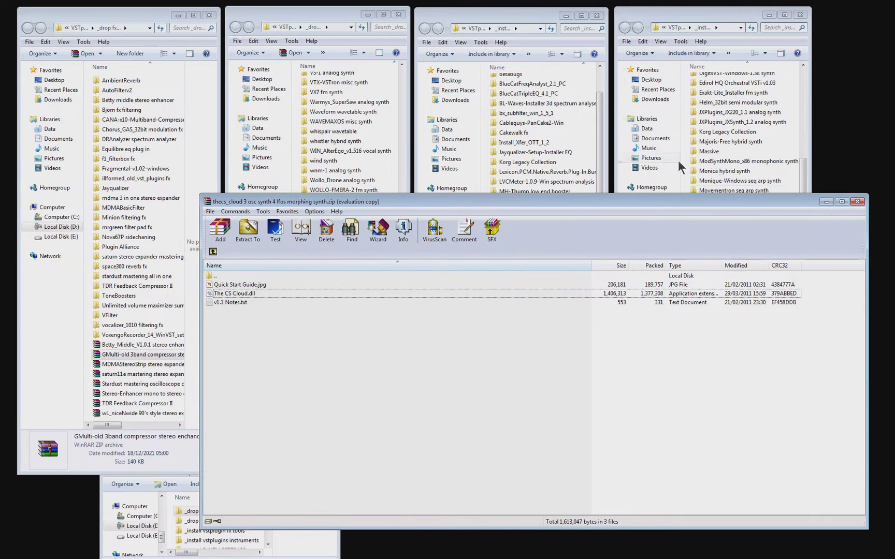
left_click(857, 202)
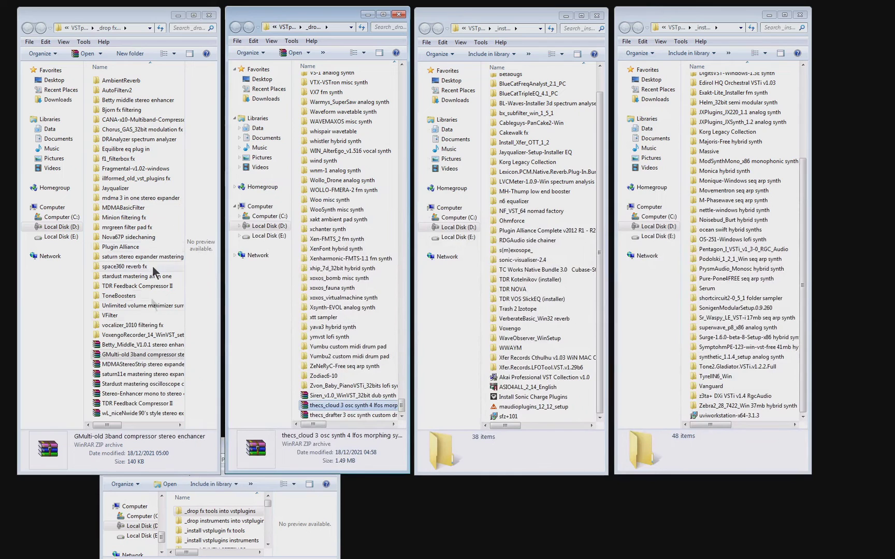
Bring up the VstPlugins folder in Program Files (x86), examine its plug-in folders and .dll files, and move its window below the source folders' headings.
left_click(134, 335)
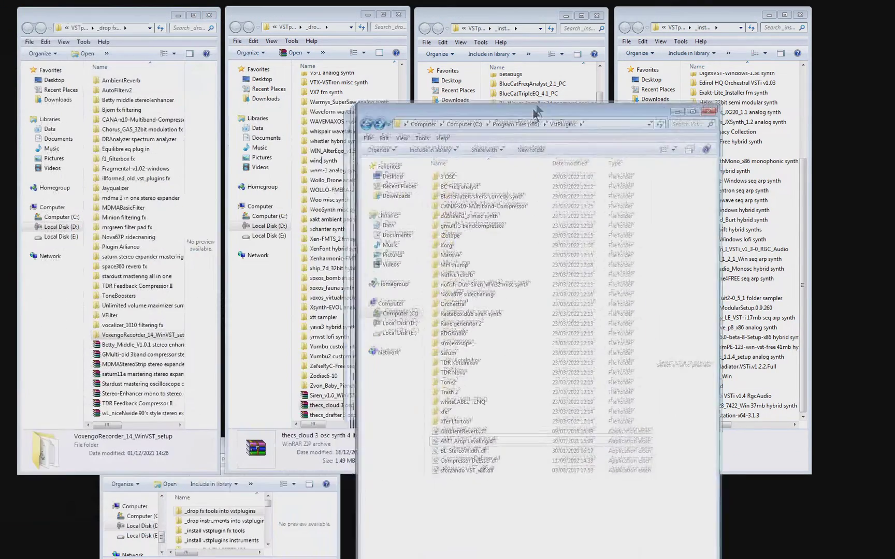
left_click_drag(387, 15, 420, 22)
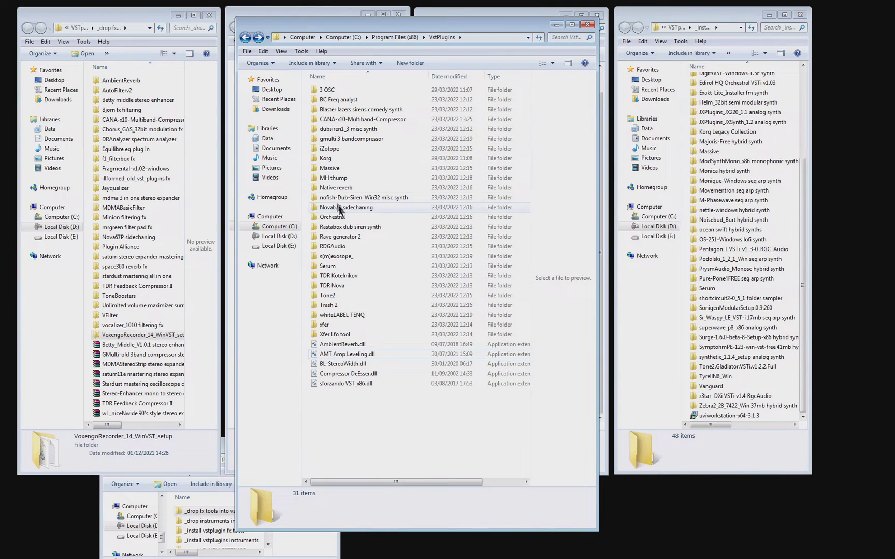
left_click(330, 173)
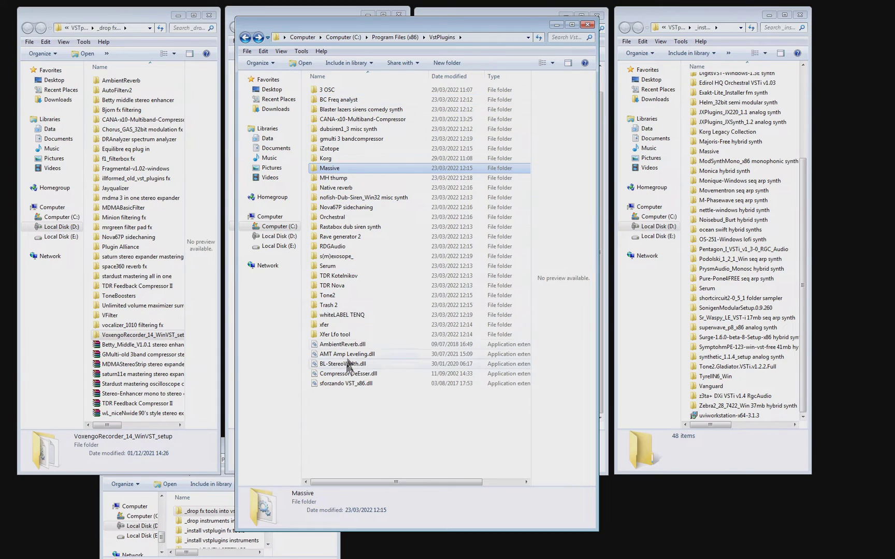
left_click(355, 346)
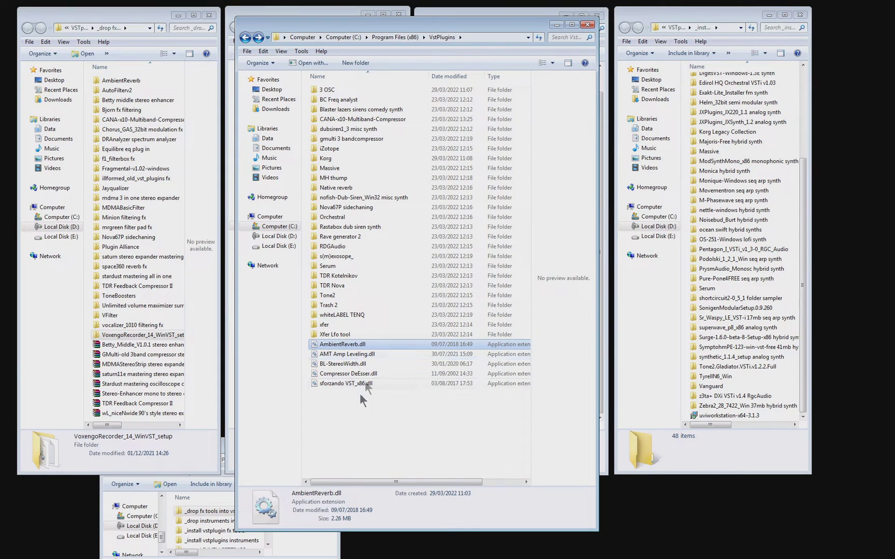
left_click(365, 459)
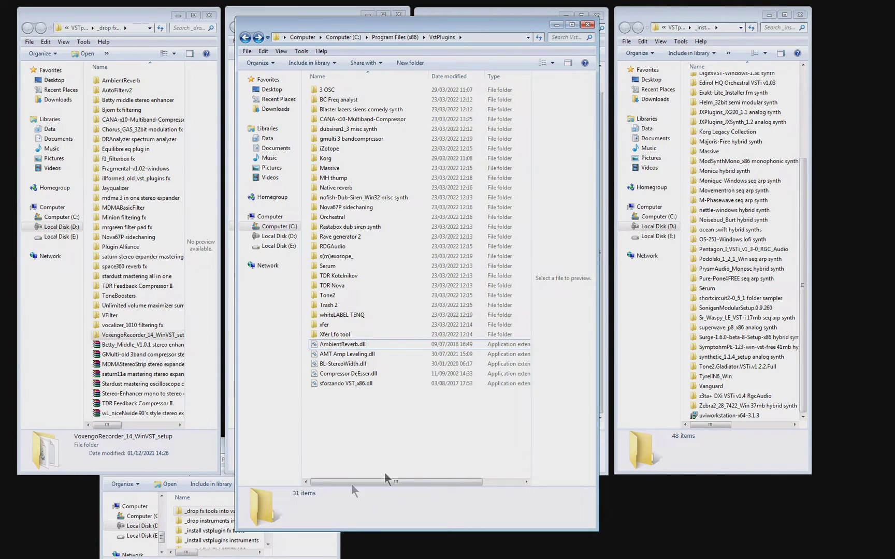
left_click_drag(512, 23, 508, 169)
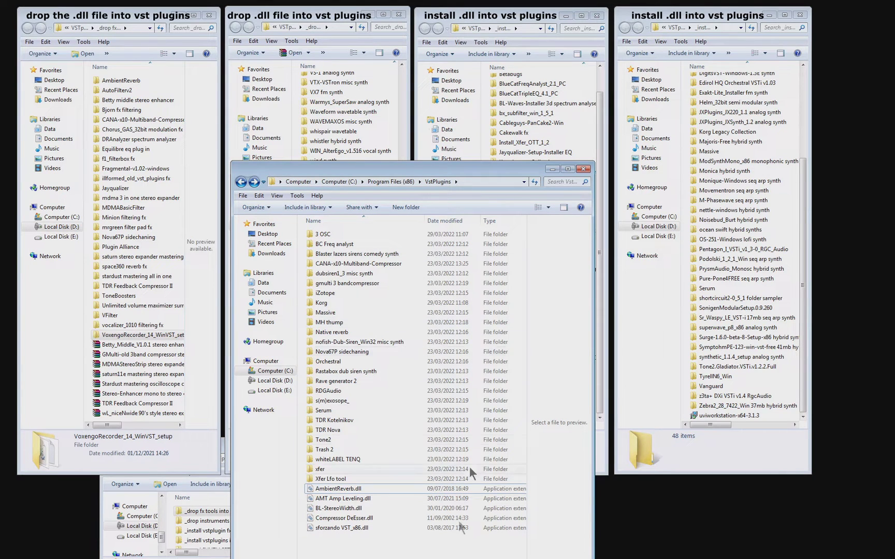
Open the MH-Thump low end booster folder, examine MH Thump Installer and MH Thump.dll, and bring the VstPlugins folder window to the front.
left_click(517, 19)
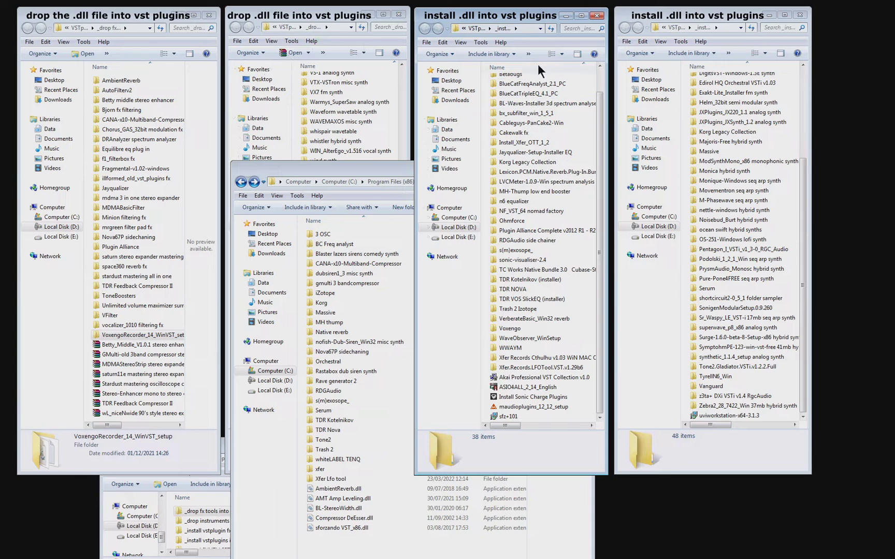
left_click(523, 125)
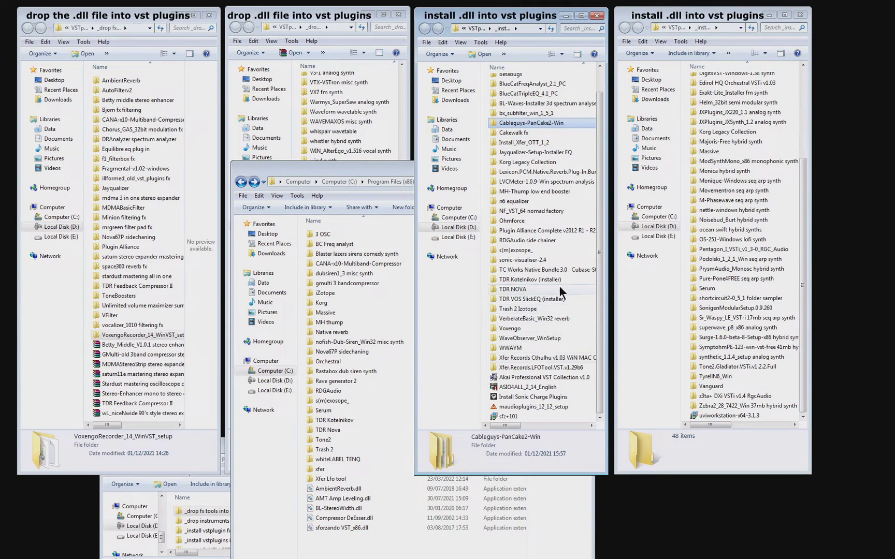
double_click(521, 192)
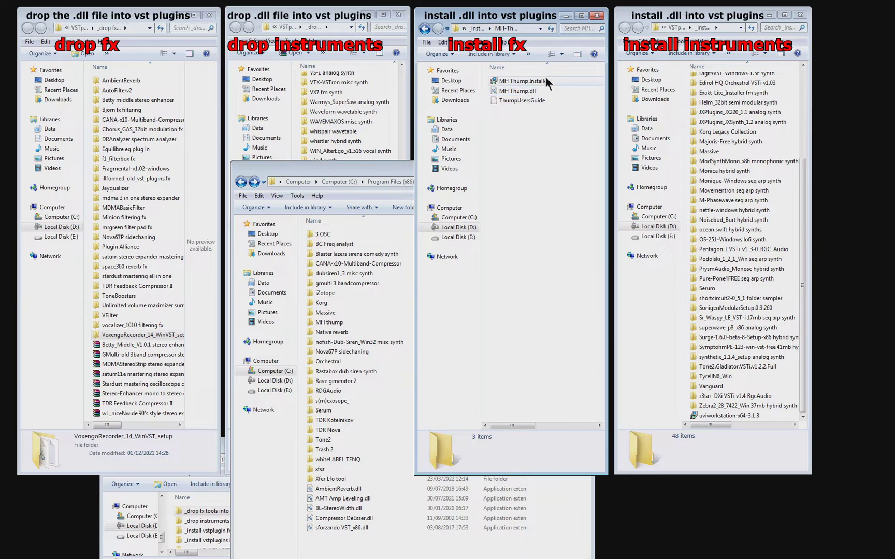
left_click(546, 79)
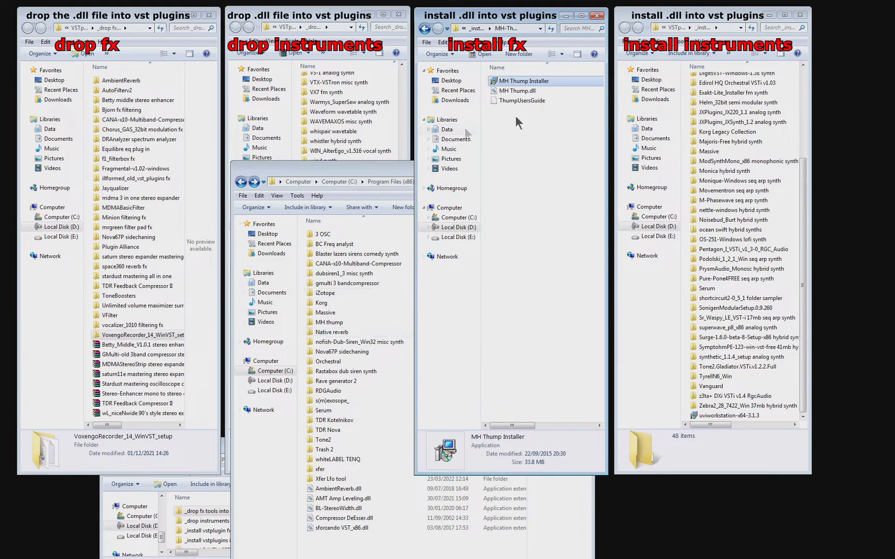
left_click(526, 92)
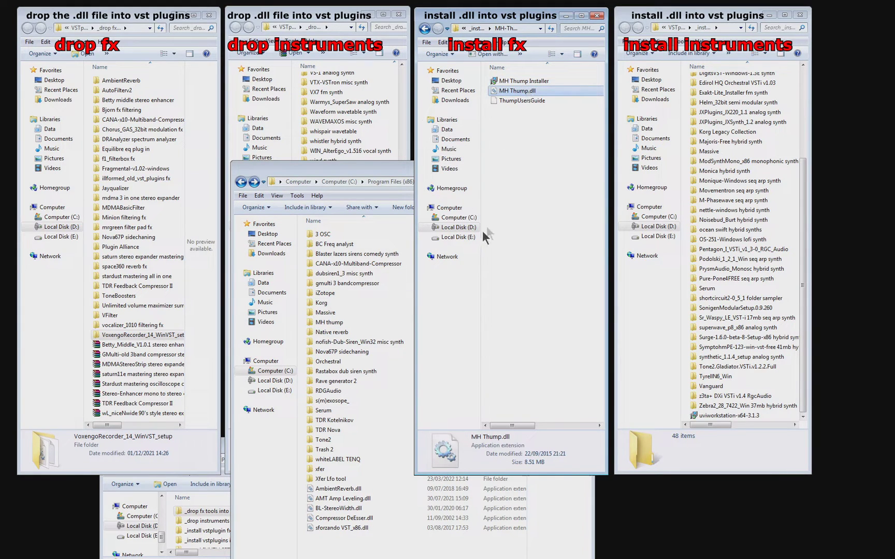
left_click(364, 175)
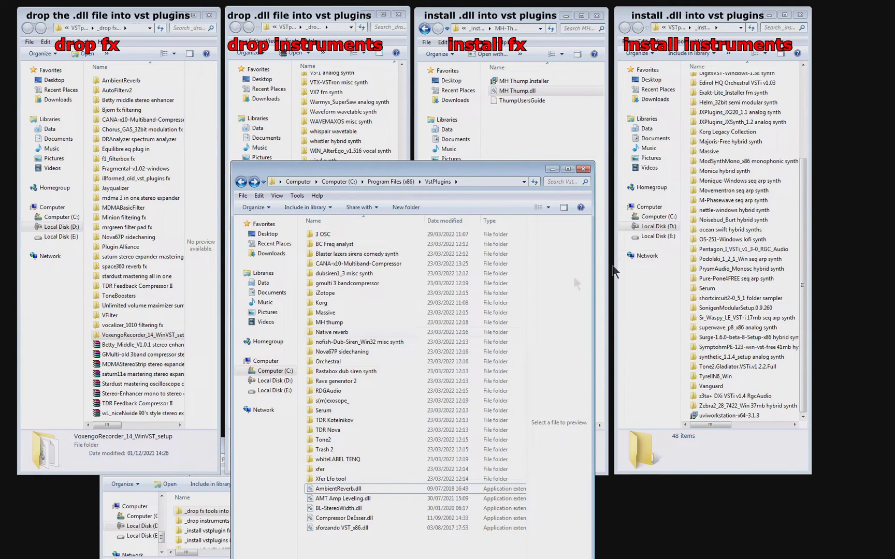
Open the Massive folder among the installable instruments and select the Massive 1.1.5 Update installer.
left_click(736, 159)
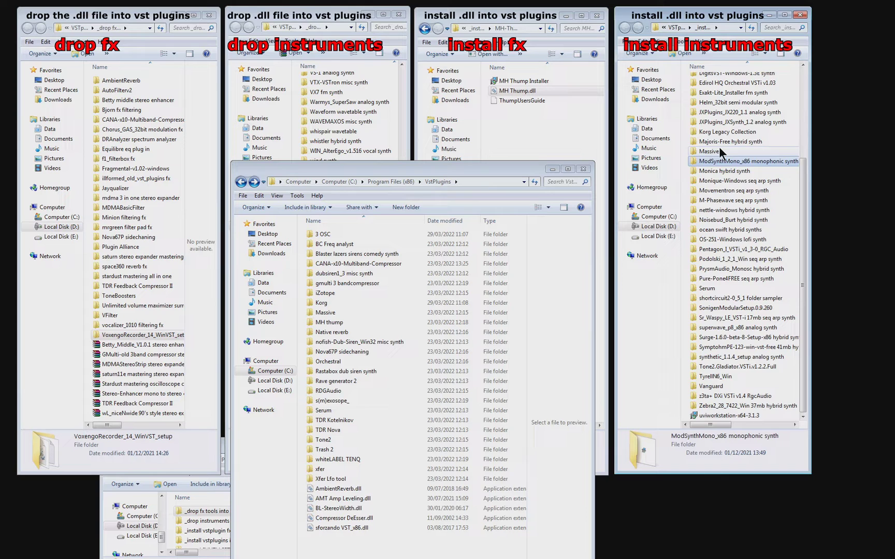
double_click(721, 150)
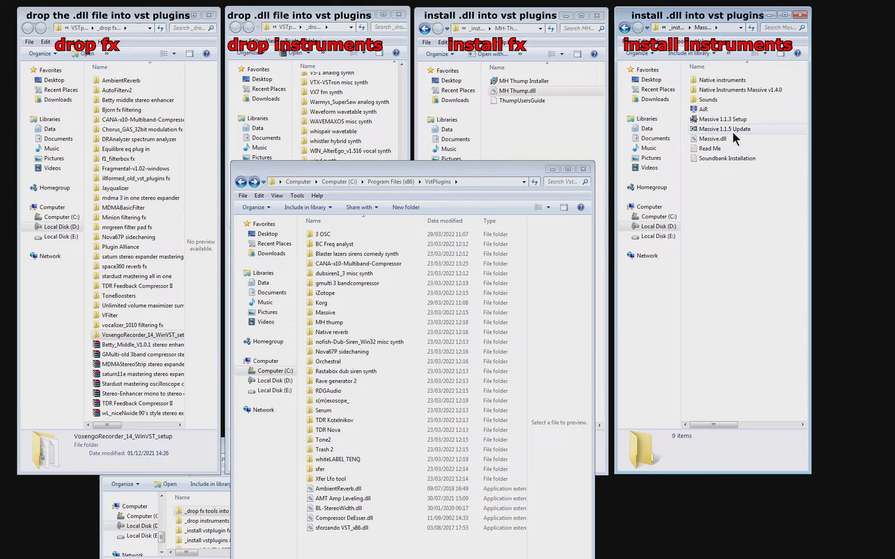
left_click(725, 129)
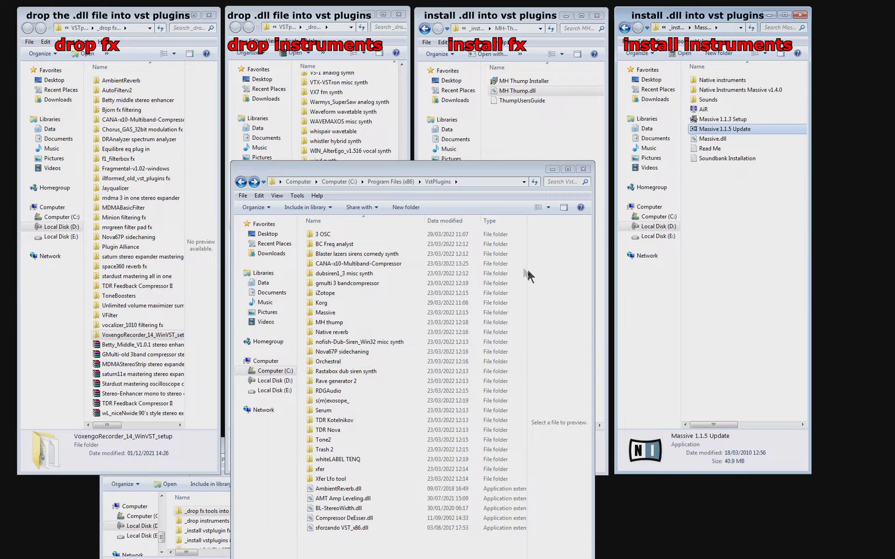
Single out Massive.dll in the Massive source folder and examine how it sits alongside the VstPlugins folder's contents.
left_click(710, 139)
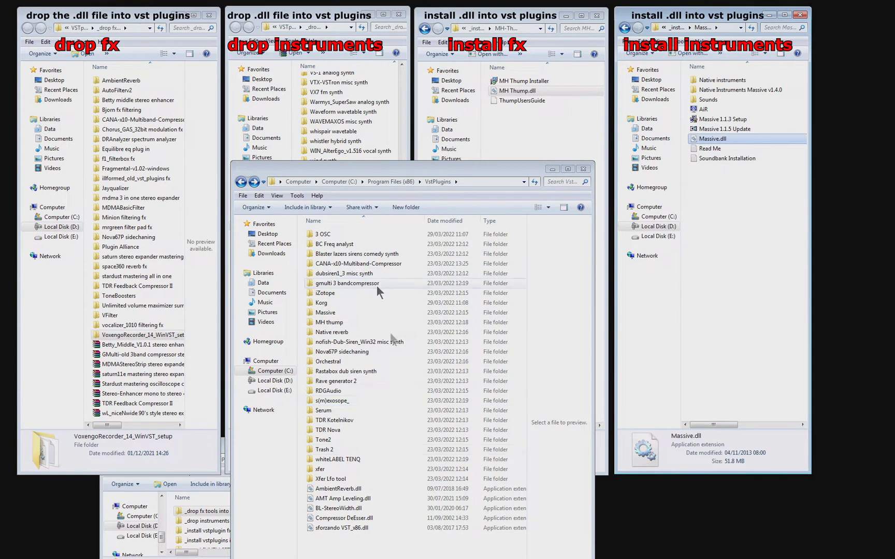
left_click(371, 553)
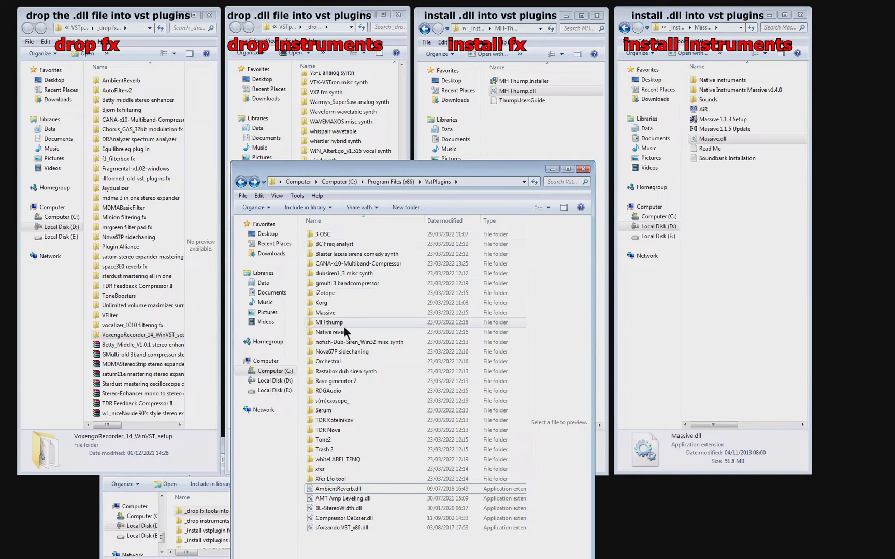
left_click(751, 219)
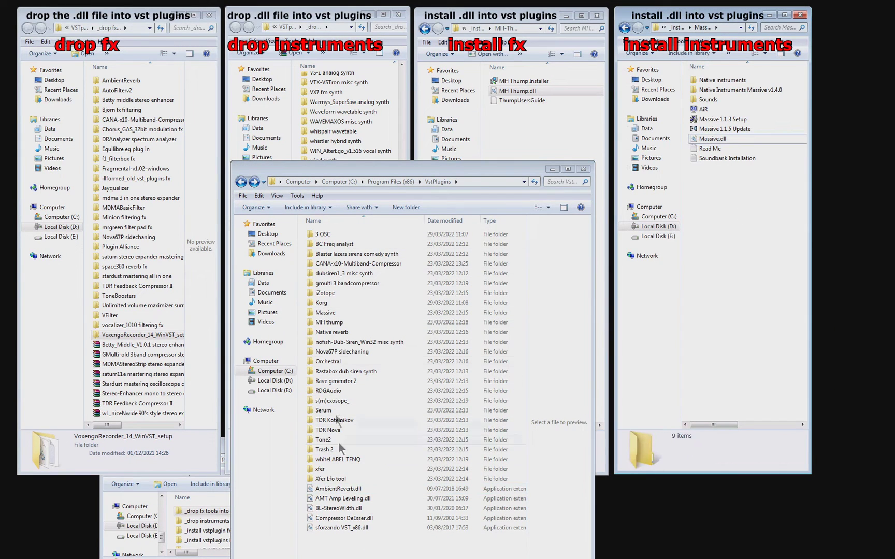
Open the Massive folder inside VstPlugins to examine its Massive.dll, and go back to the VstPlugins folder.
left_click(334, 311)
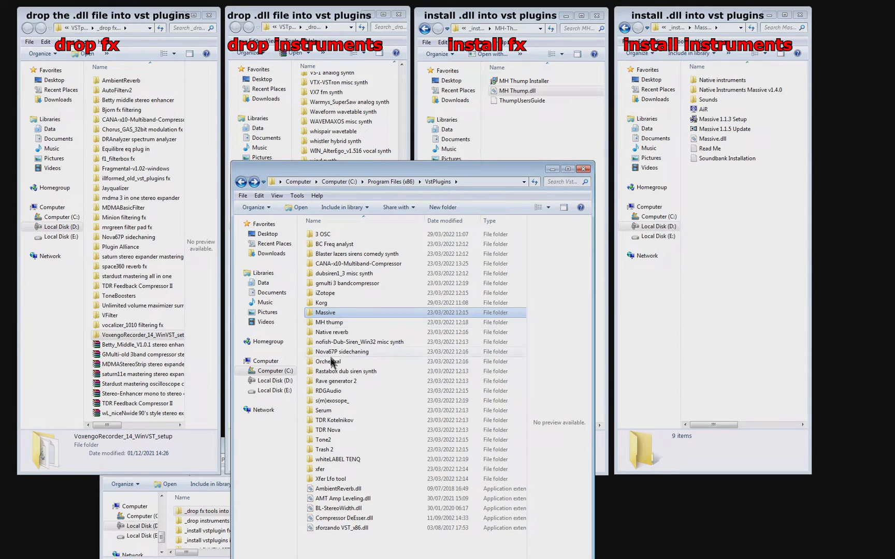
double_click(332, 312)
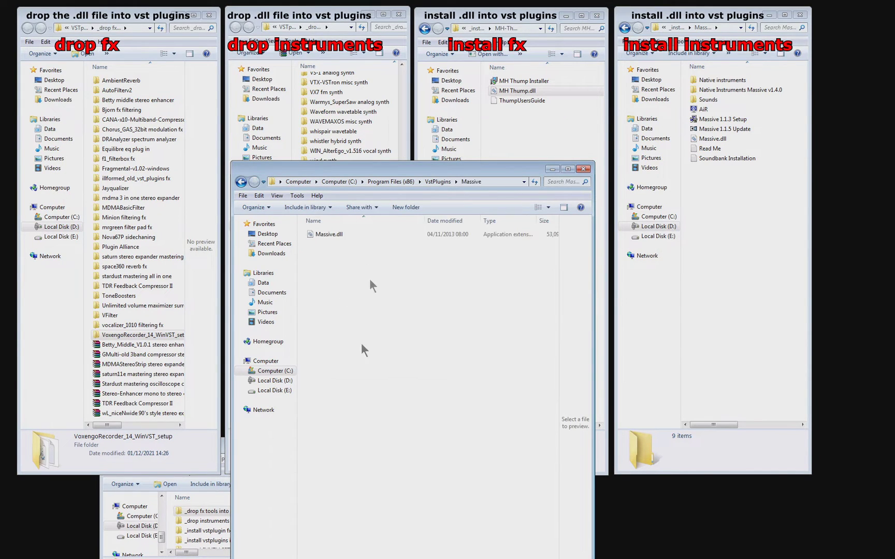
left_click(241, 182)
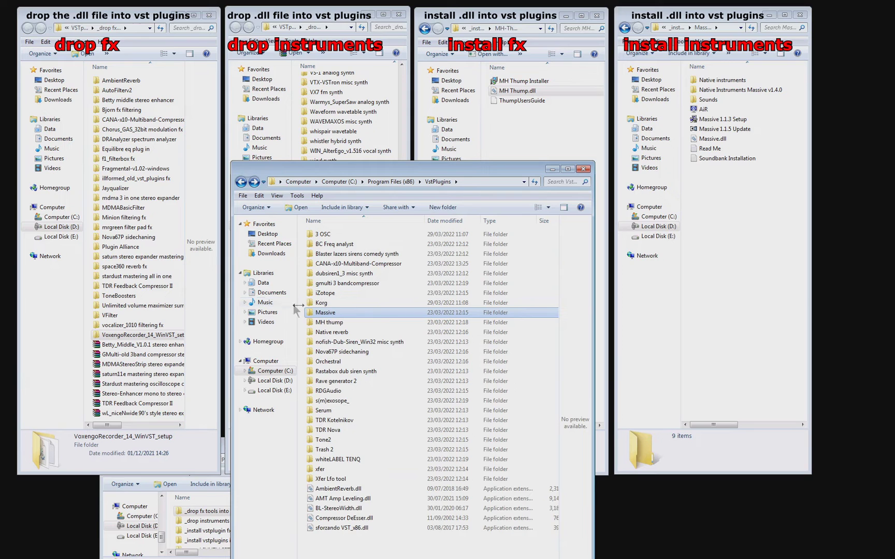
double_click(325, 313)
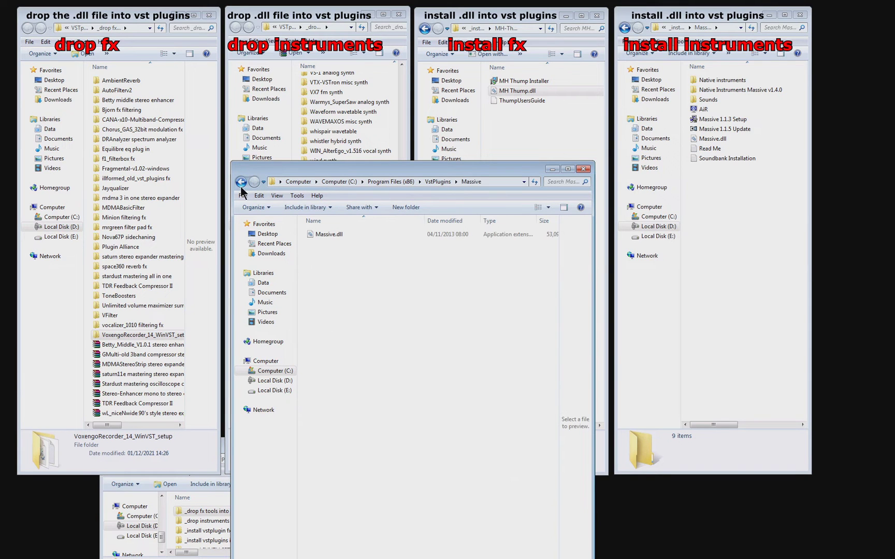
left_click(241, 182)
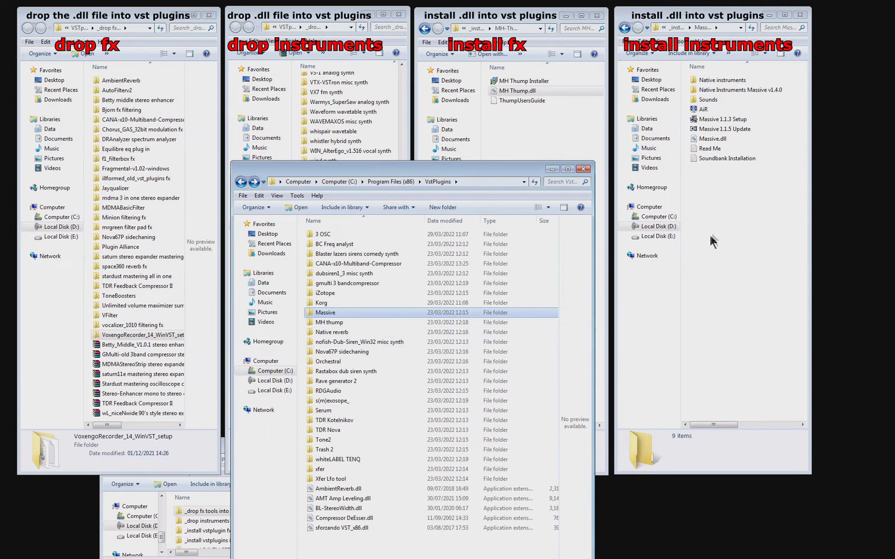
Return the two installable plug-in windows to their full folder lists and browse the drop-in instruments list back to its beginning.
left_click(425, 28)
left_click(625, 28)
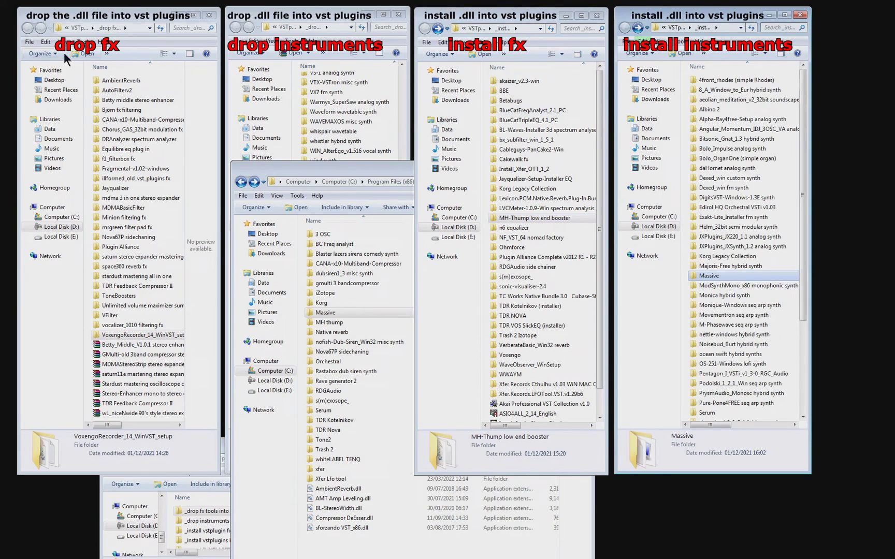
left_click(267, 17)
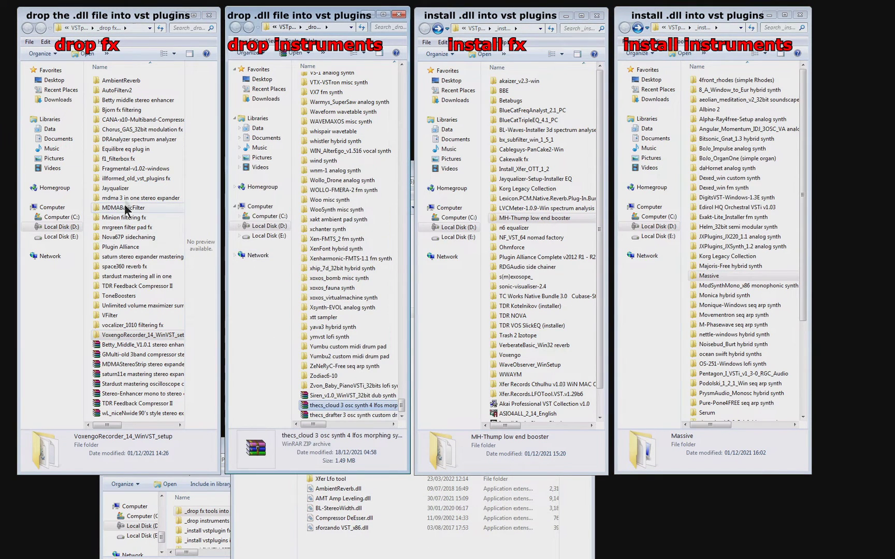
left_click(334, 200)
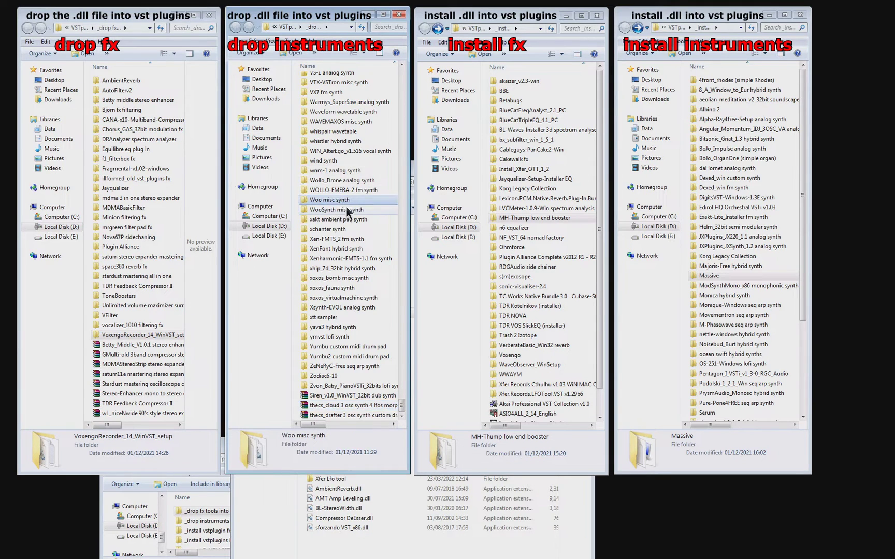
scroll(346, 213, "up", 15)
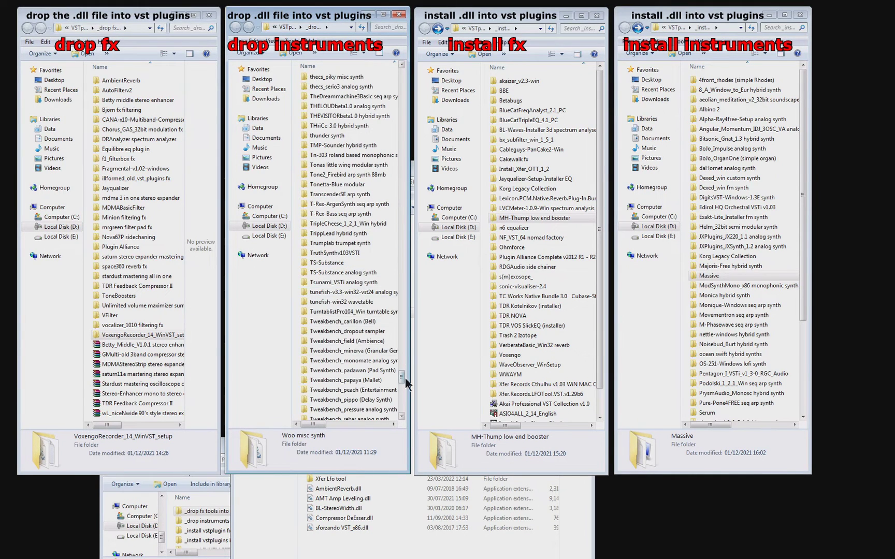
left_click_drag(404, 376, 404, 70)
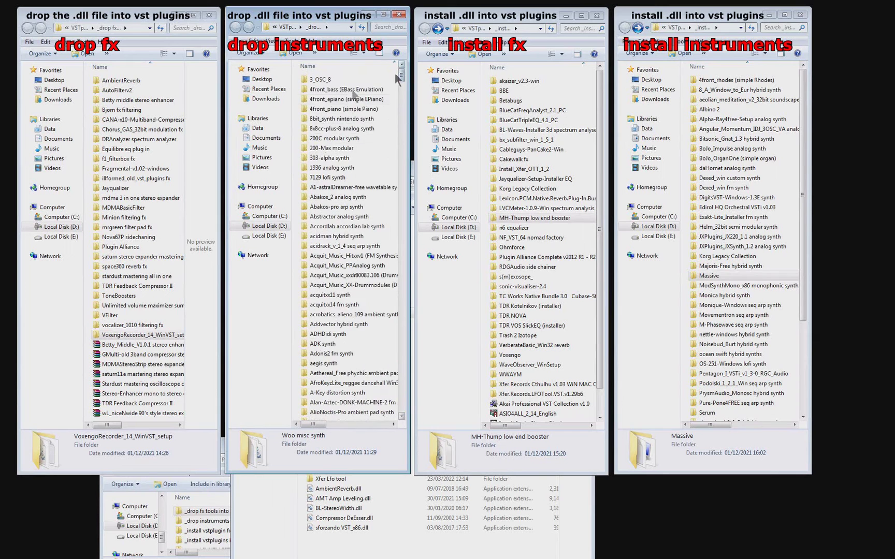
left_click(335, 238)
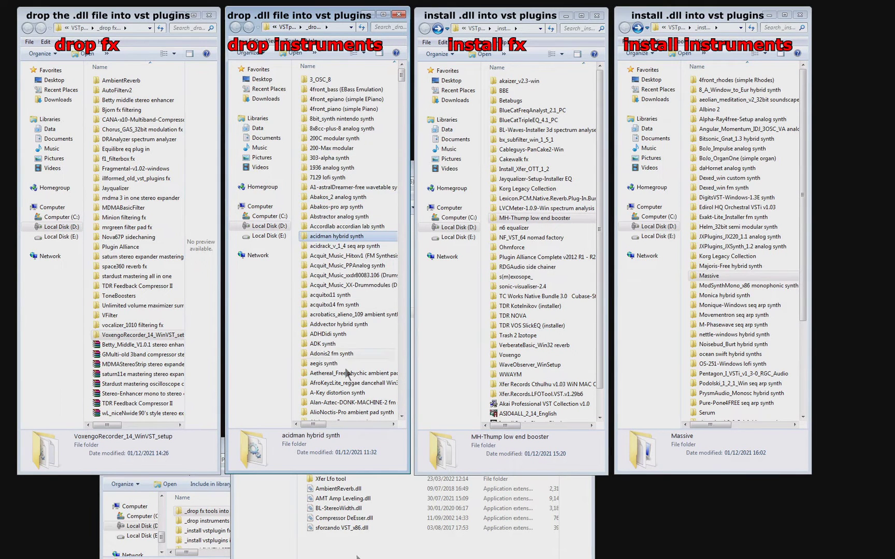
Compare the VstPlugins folder's contents with the drop-in instruments list, ending on the instruments window.
left_click(370, 536)
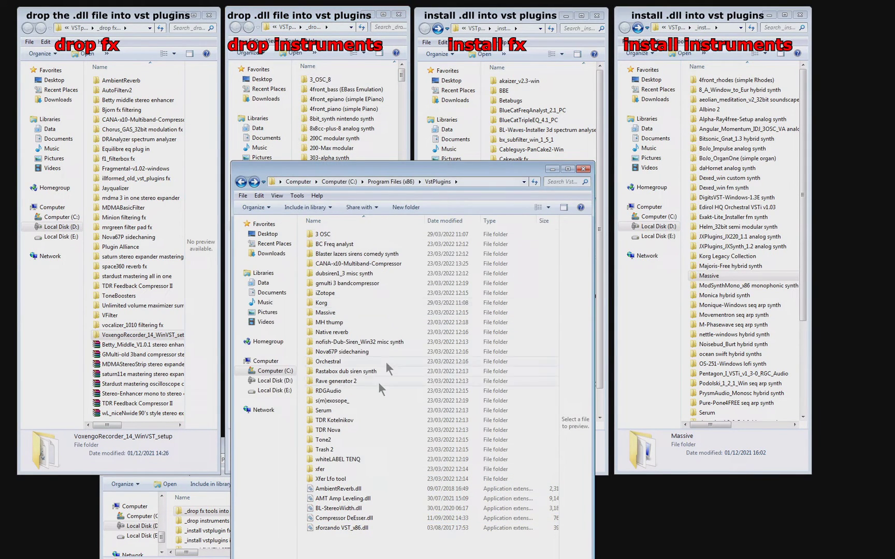
left_click(280, 53)
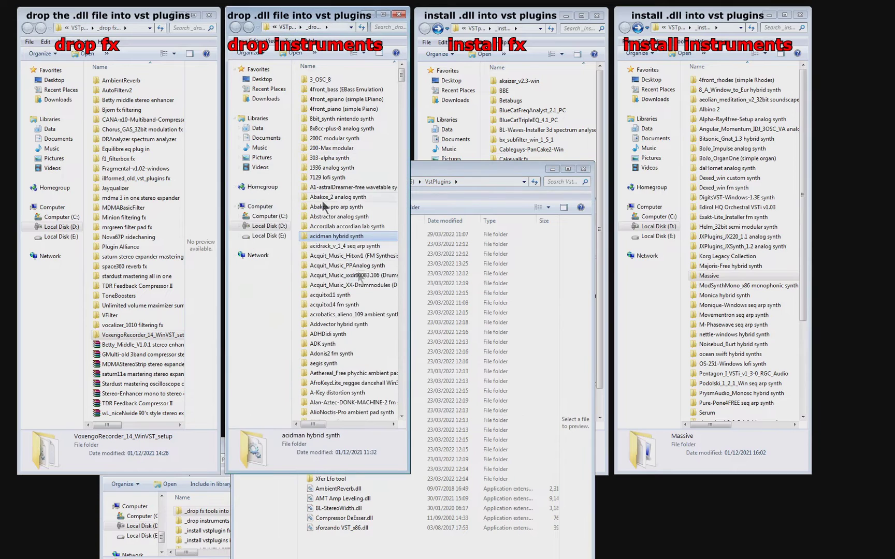
left_click(395, 547)
left_click(321, 33)
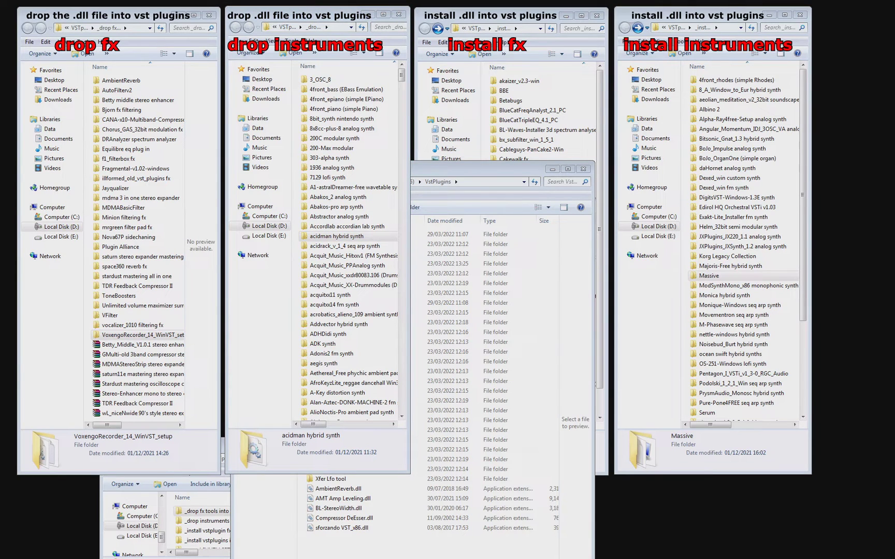
Find the b-station seq arp synth folder in the drop-in instruments list and open it.
left_click(354, 325)
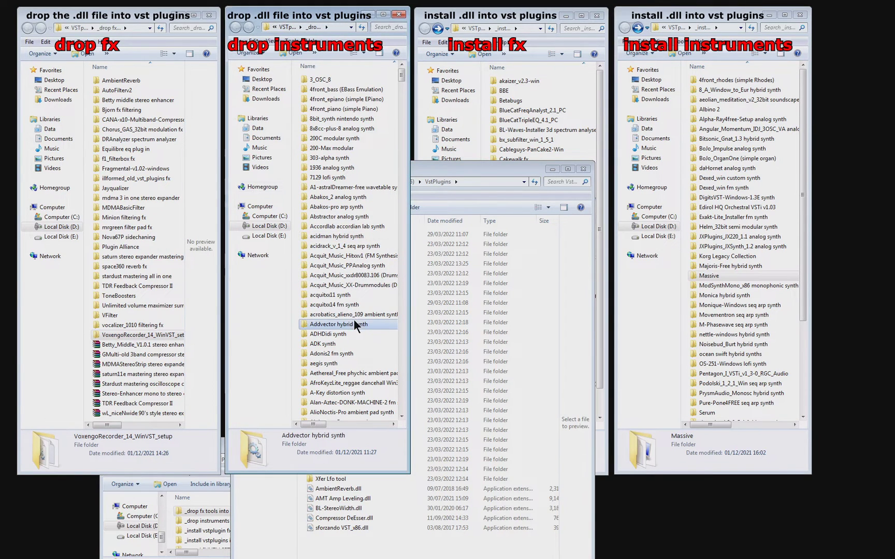
scroll(355, 332, "down", 10)
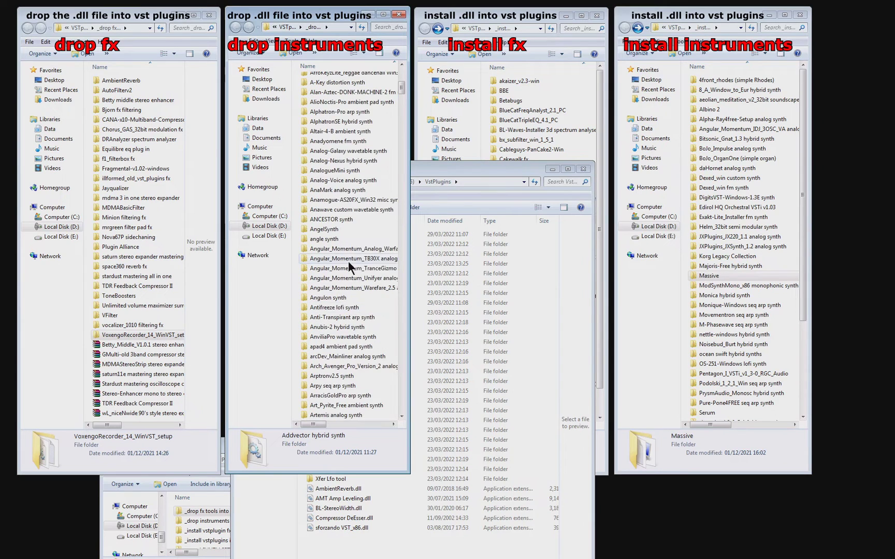
scroll(348, 252, "down", 12)
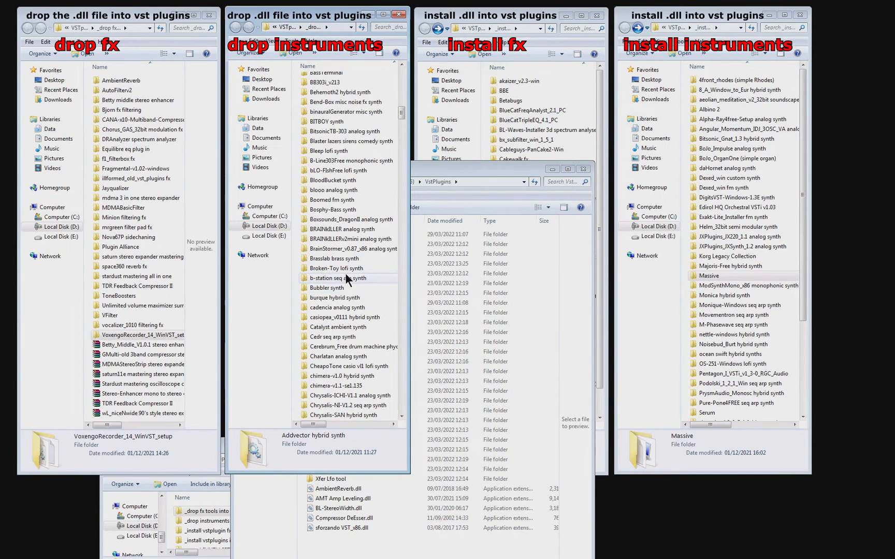
left_click(346, 276)
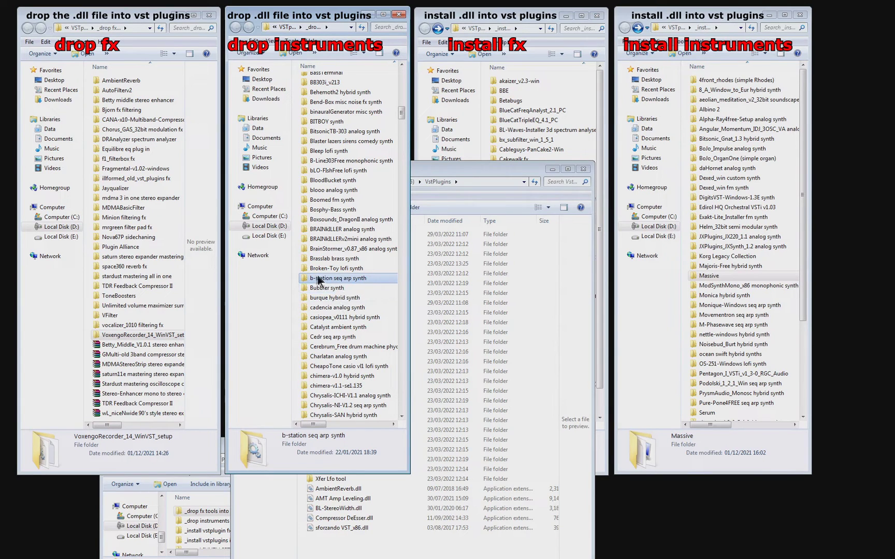
double_click(337, 279)
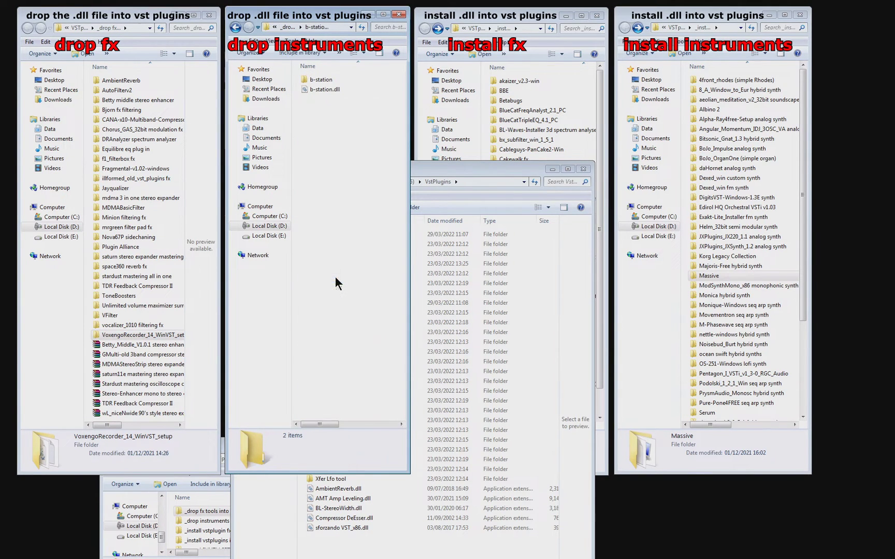
Copy b-station.dll from the b-station seq arp synth folder.
left_click(459, 168)
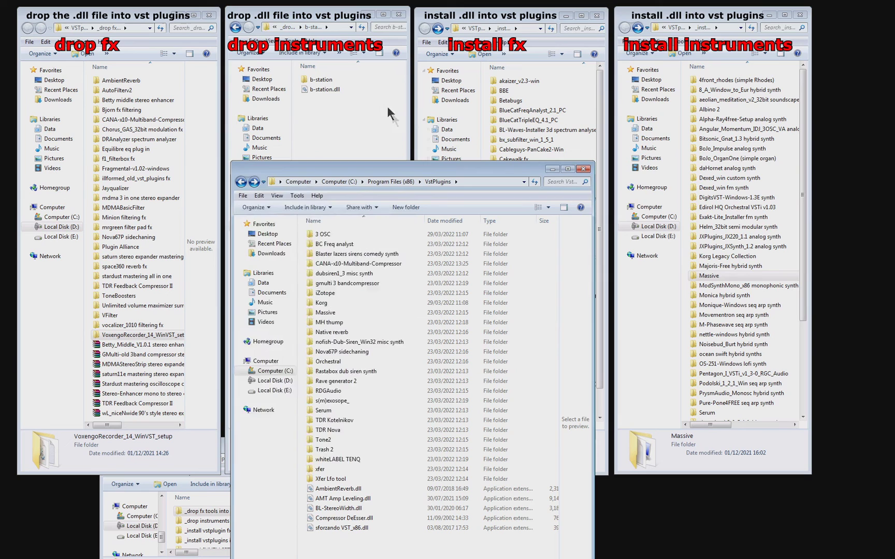
left_click(319, 87)
right_click(323, 88)
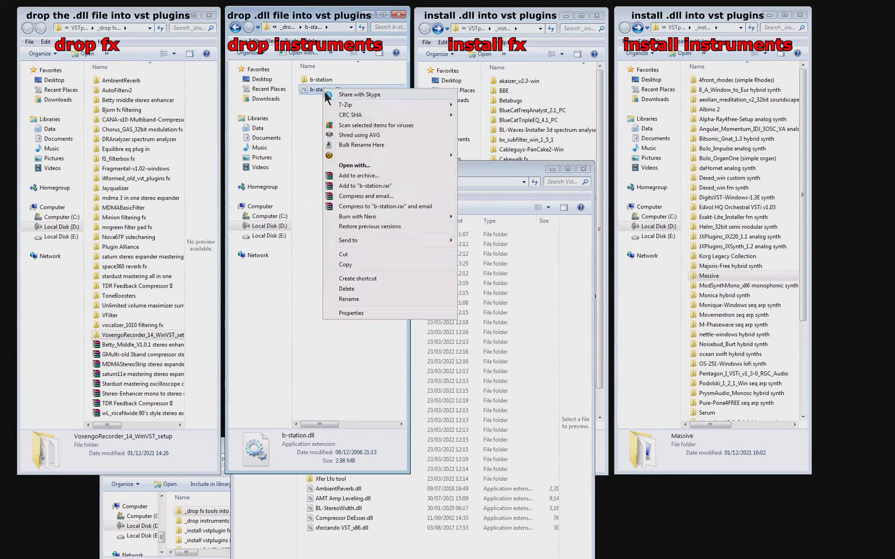
left_click(370, 263)
Create a new folder named B STATION in the VstPlugins folder.
left_click(435, 168)
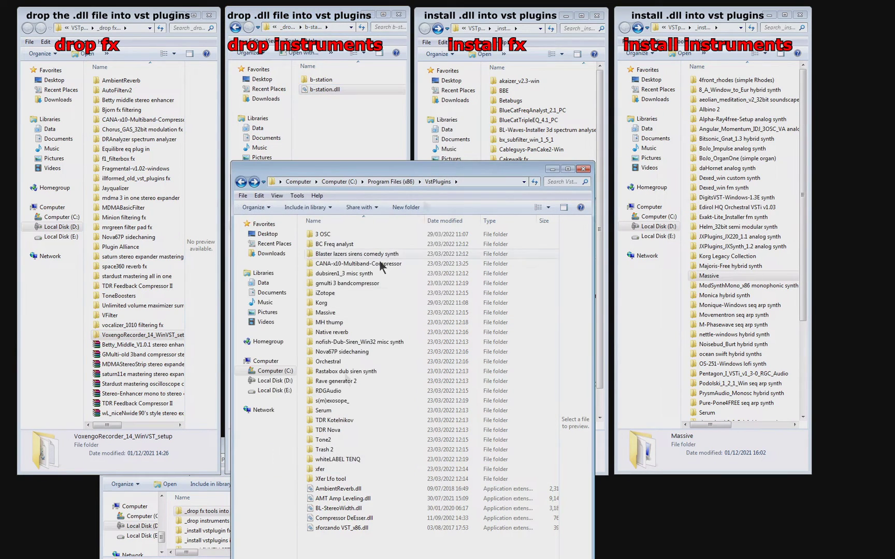
right_click(339, 536)
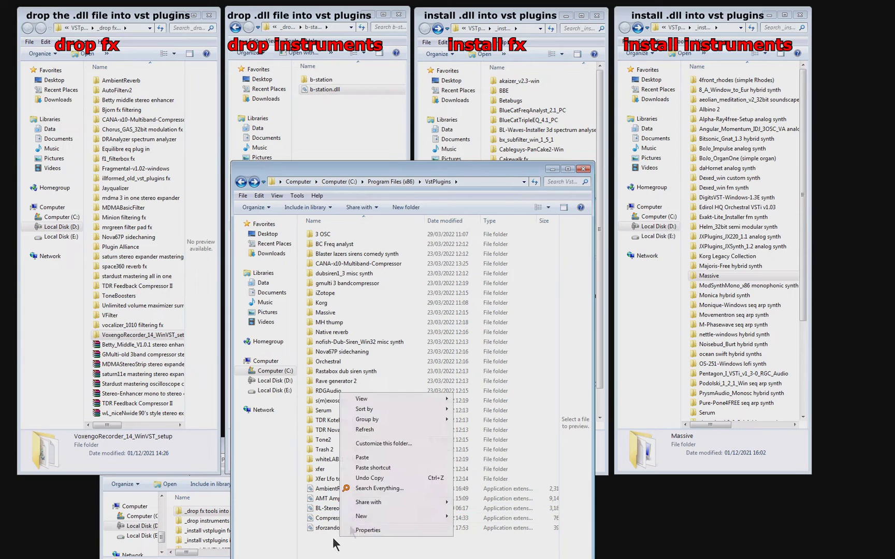
mouse_move(430, 513)
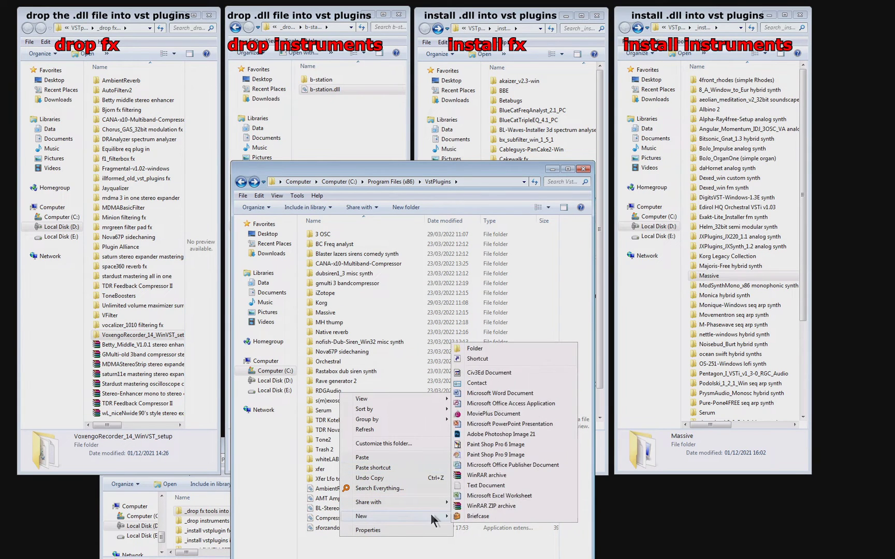
left_click(495, 349)
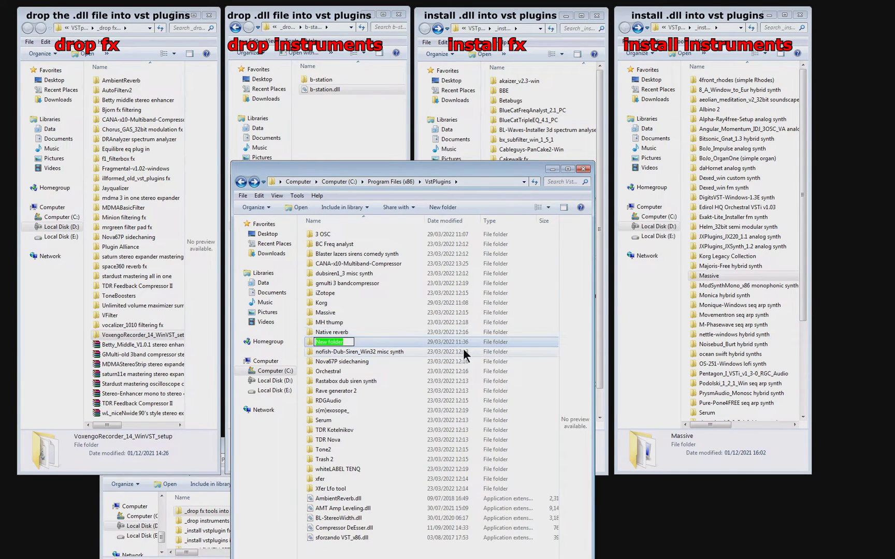
type("B STAT")
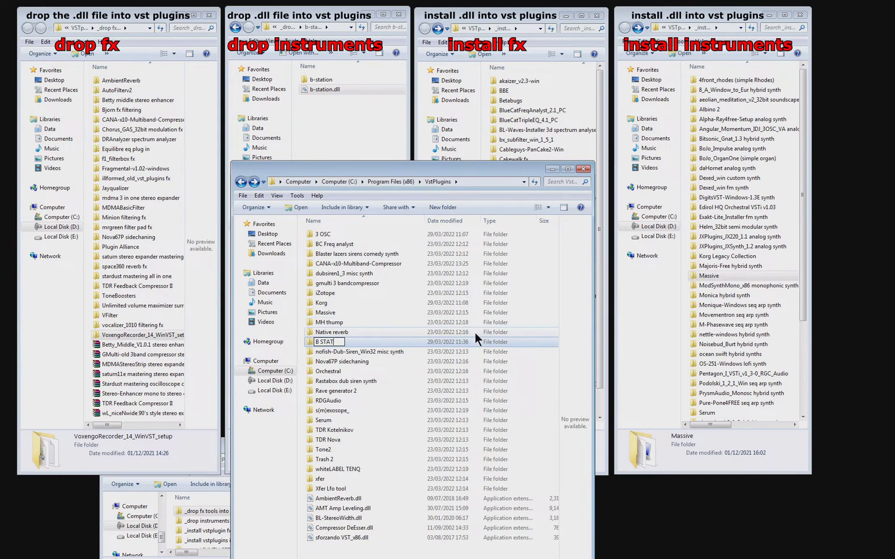
type("ION")
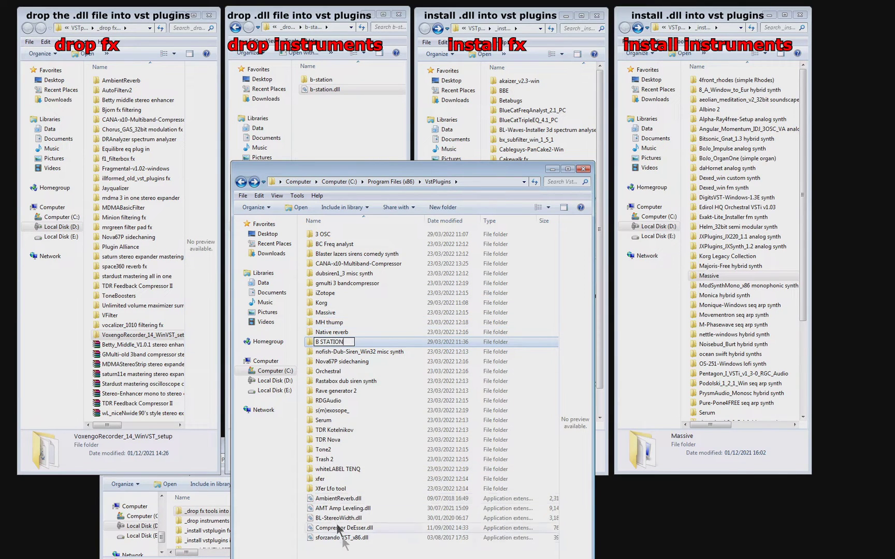
key("Return")
Open the B STATION folder and paste the copied b-station.dll into it.
double_click(332, 246)
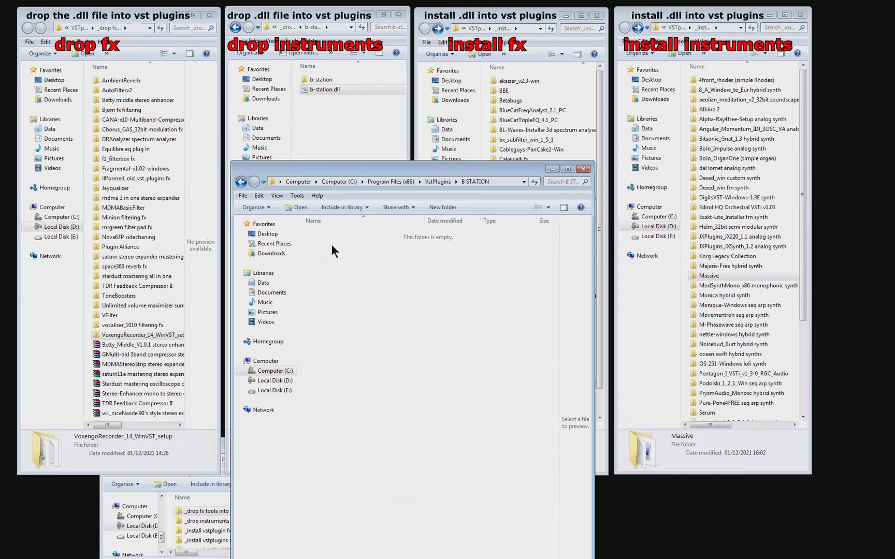
right_click(327, 268)
left_click(376, 337)
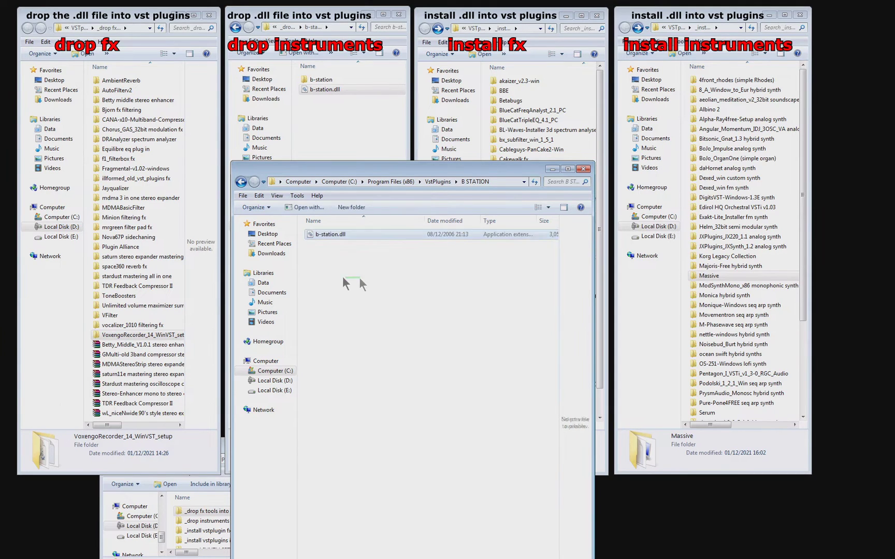
Return from the B STATION folder to VstPlugins and bring the b-station source folder window to the front.
left_click(332, 15)
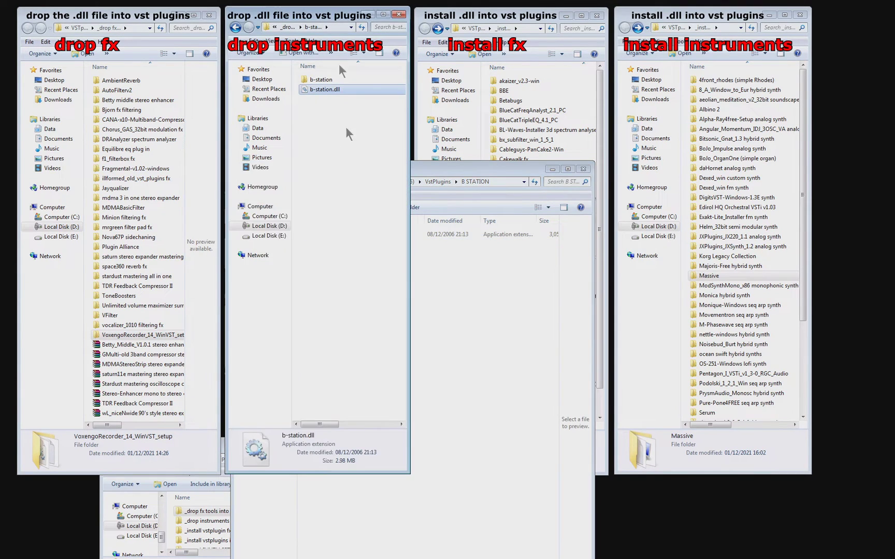
left_click(458, 307)
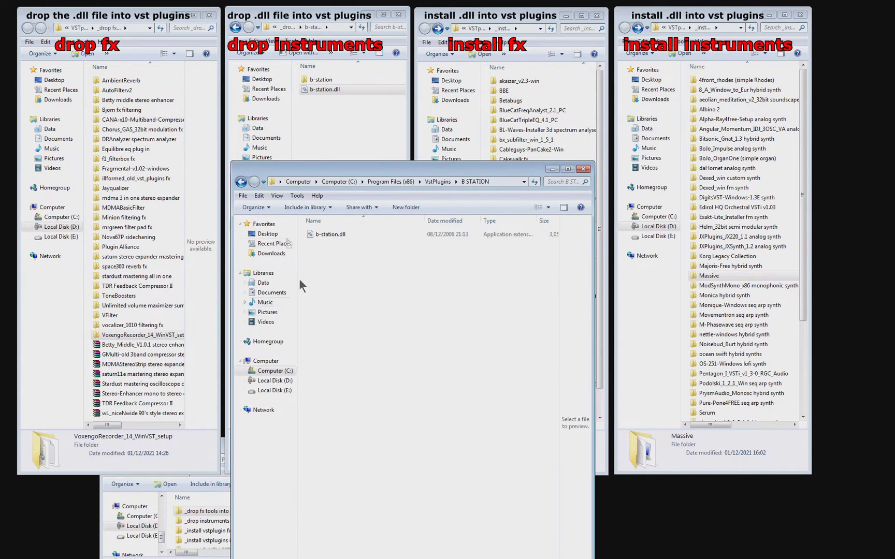
left_click(242, 181)
left_click(330, 21)
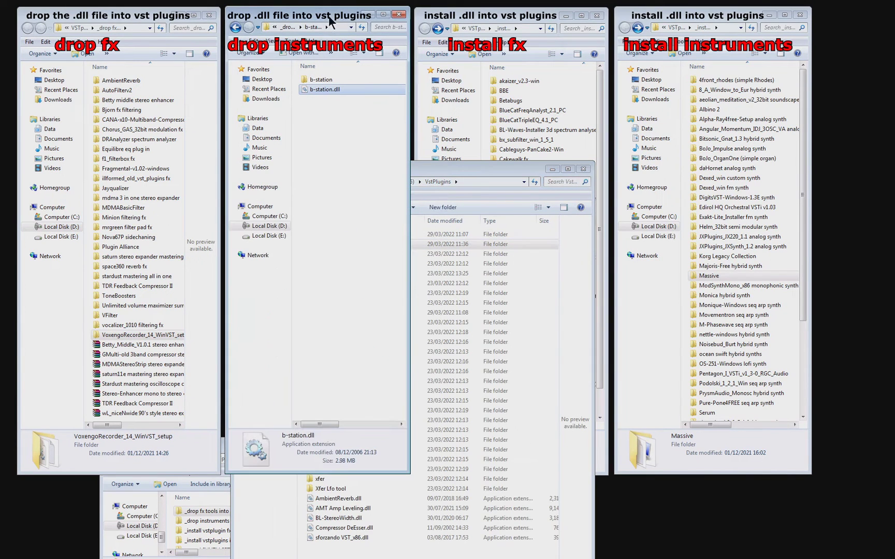
Reopen the b-station seq arp synth folder to show b-station.dll and bring the VstPlugins window back to the front.
left_click(235, 28)
double_click(339, 412)
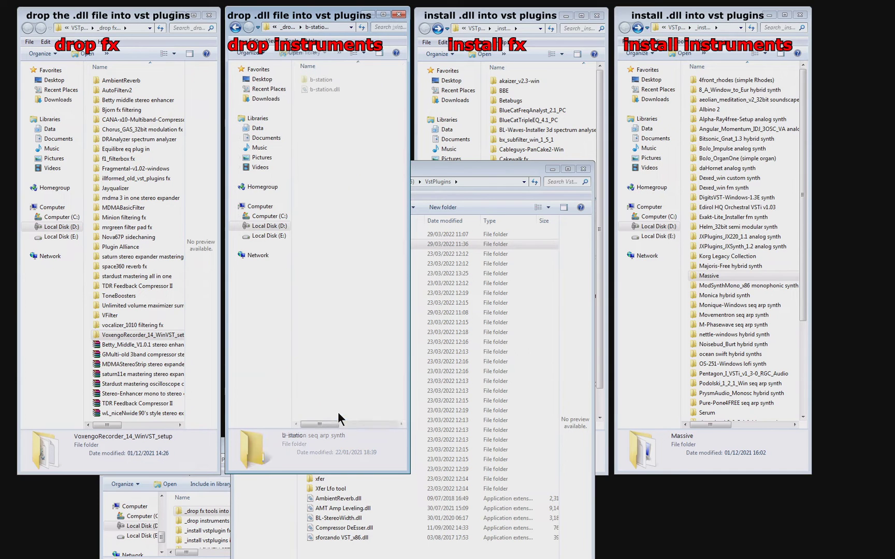
left_click(317, 91)
left_click(471, 175)
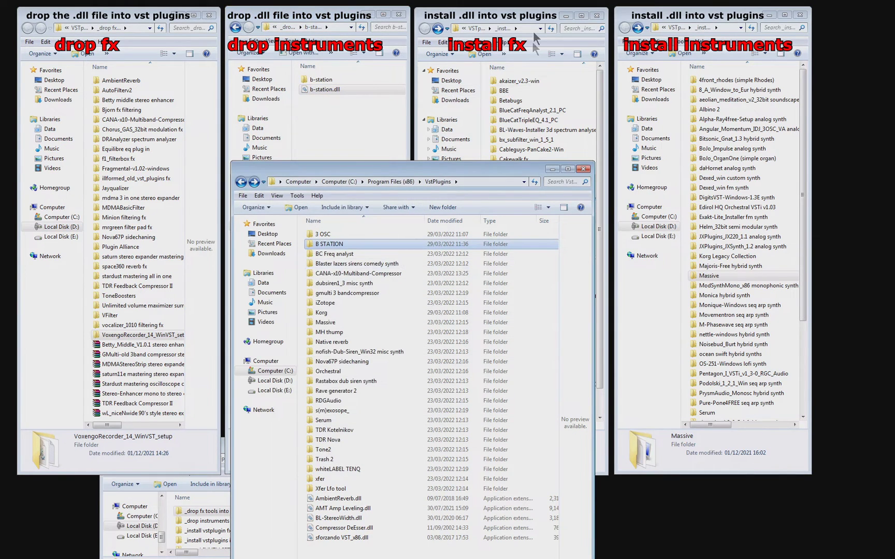
Open the Dexed_win fm synth folder in the install instruments window and run the dexed-0.9.4-win installer.
left_click(535, 34)
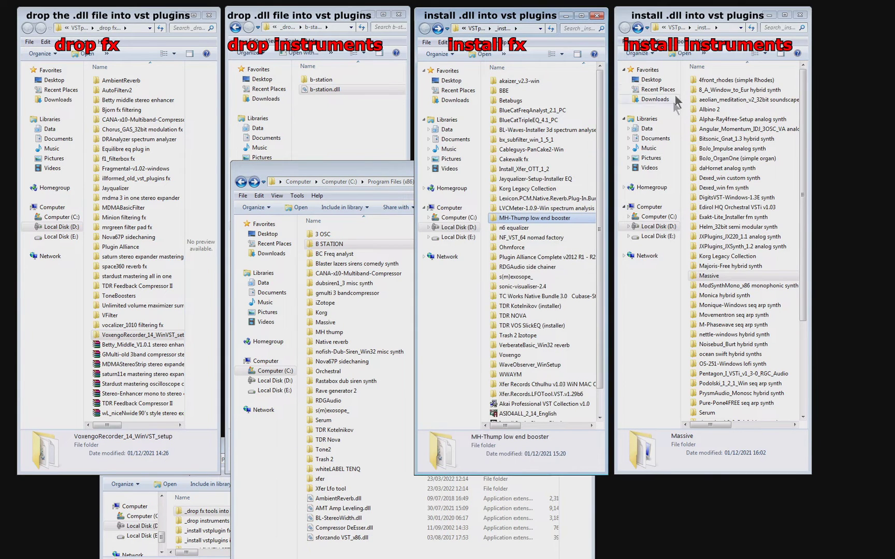
left_click(716, 18)
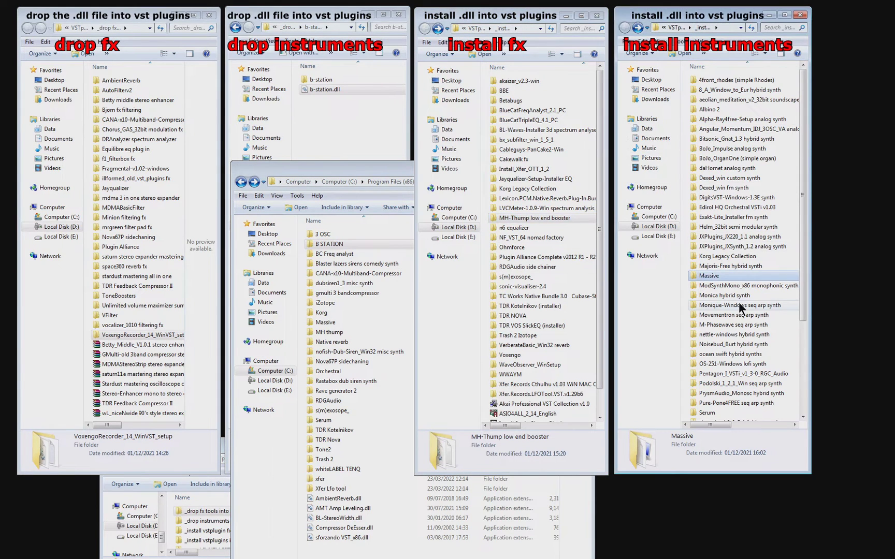
left_click(742, 228)
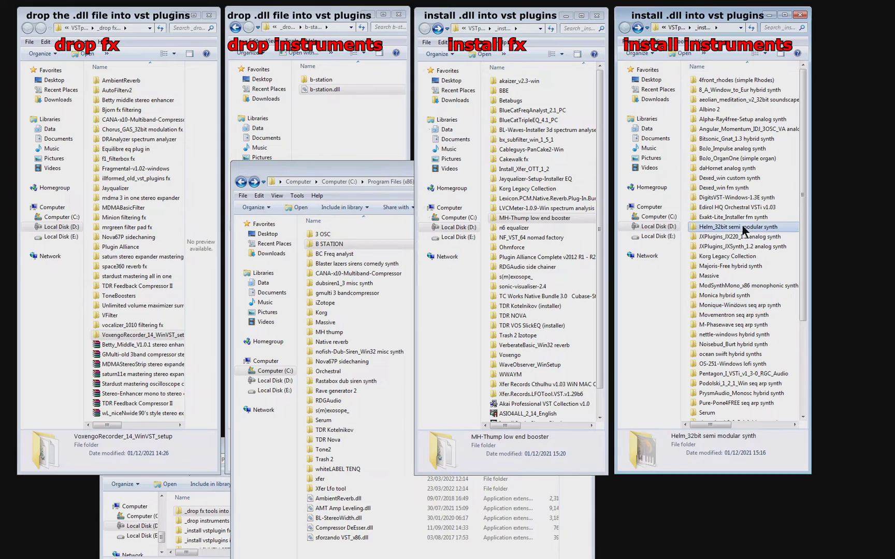
double_click(741, 189)
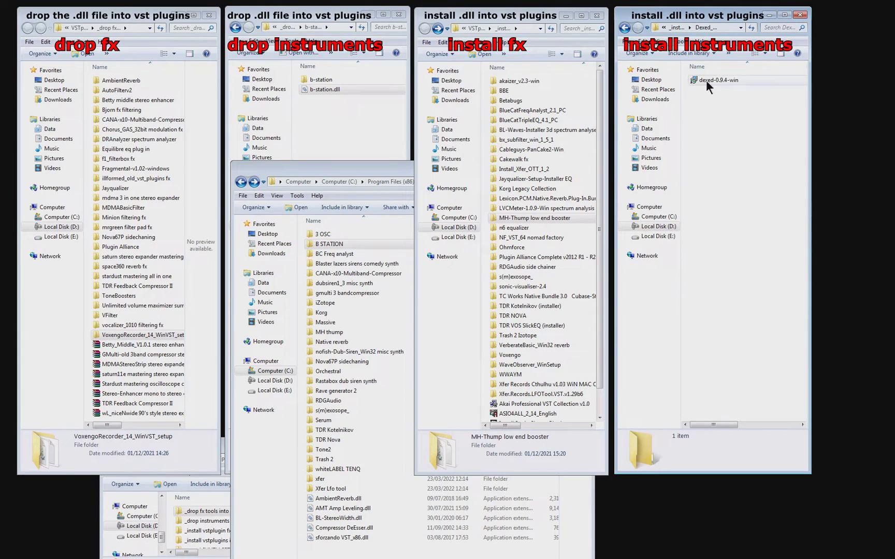
left_click(707, 81)
left_click(714, 80)
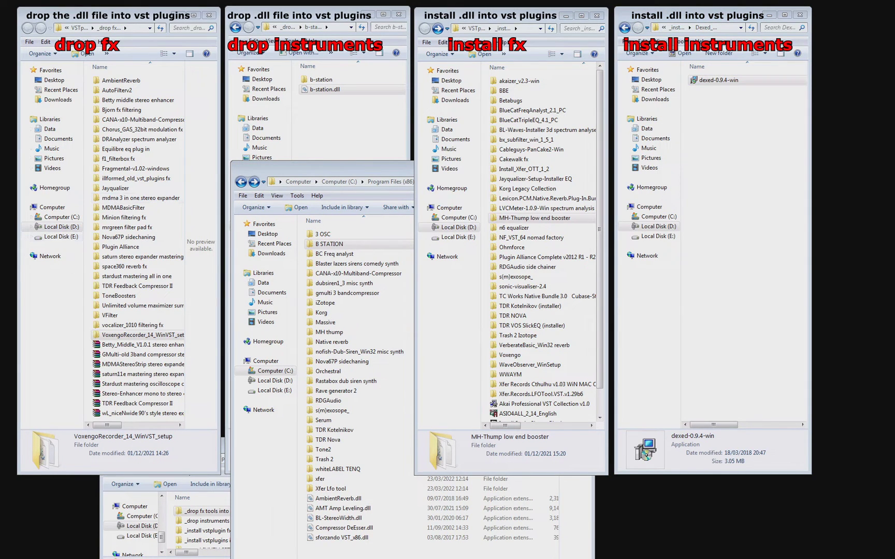
Accept the Dexed license agreement and continue to the 32-bit VST2 plugin directory page.
left_click_drag(547, 244, 480, 242)
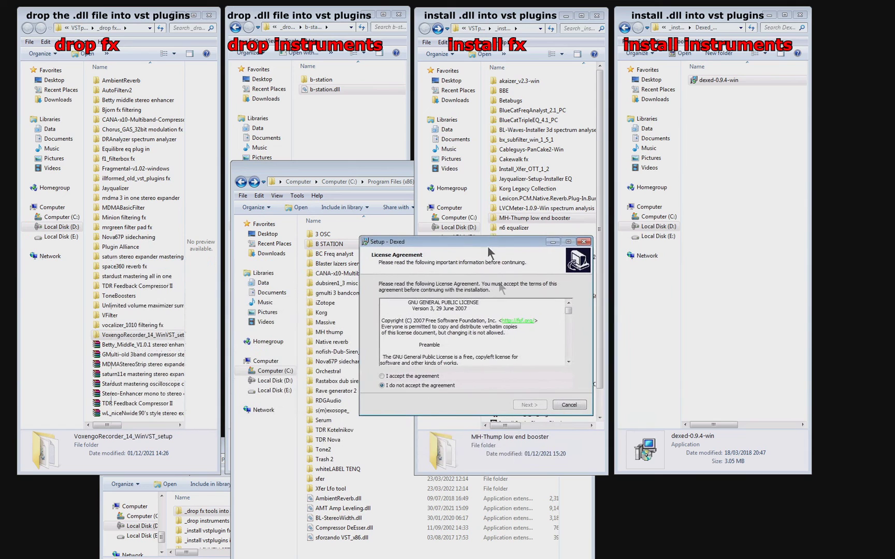
left_click(382, 376)
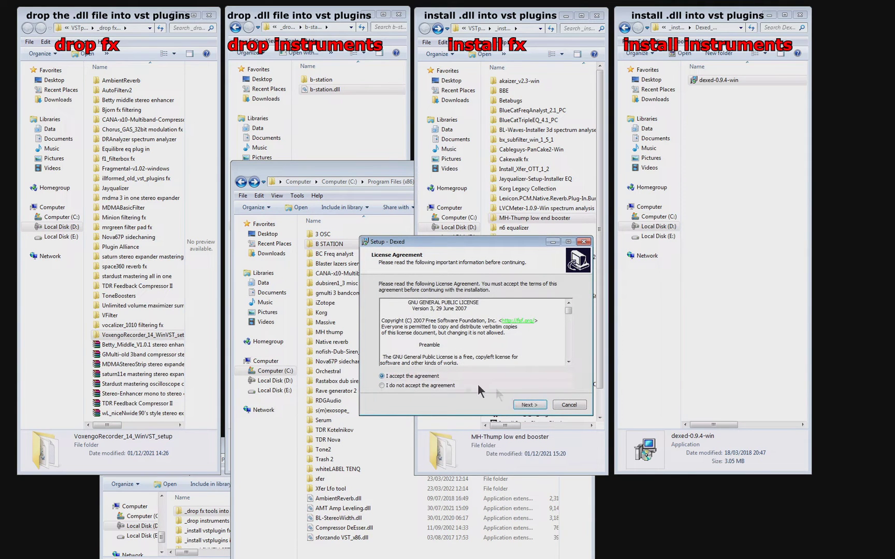
left_click(524, 405)
key("End")
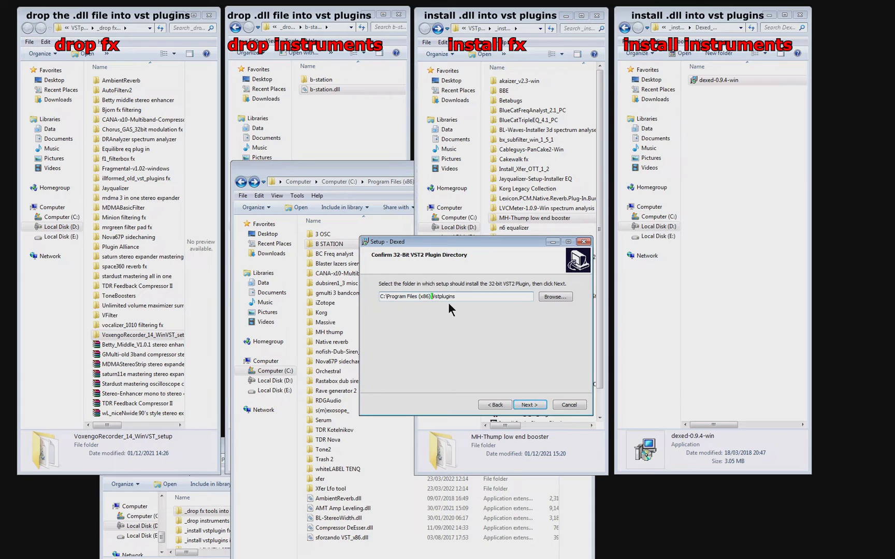
Set the 32-bit VST2 plugin directory to C:\Program Files (x86)\Vstplugins\DEXED and continue to the component selection.
left_click(467, 297)
type("\\")
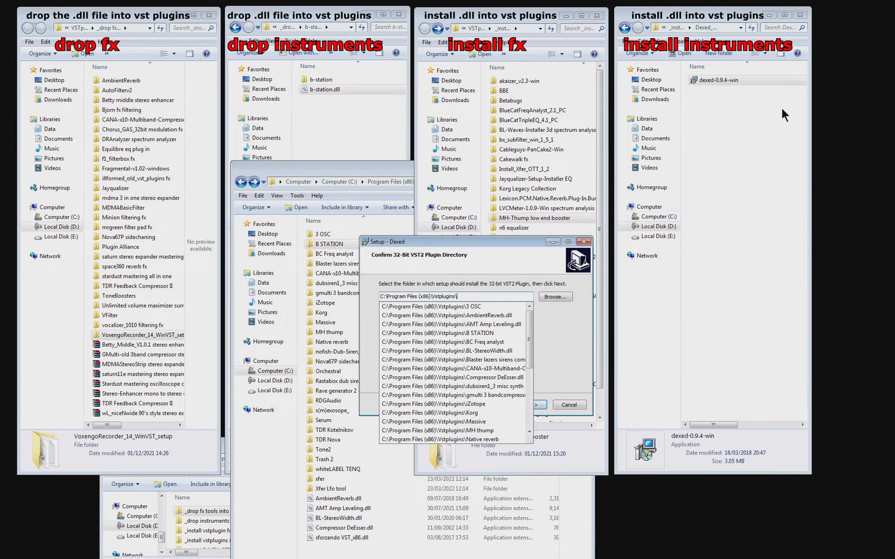
type("DEXED")
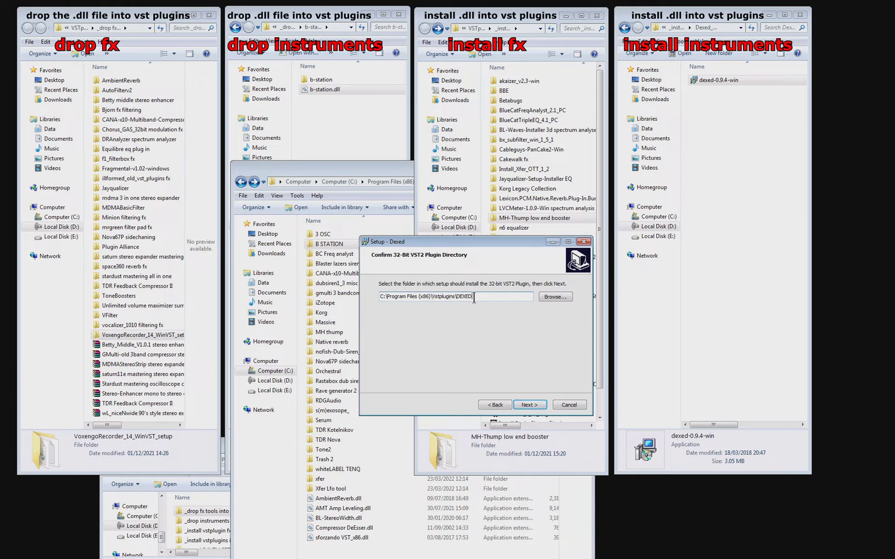
left_click(542, 405)
left_click(542, 404)
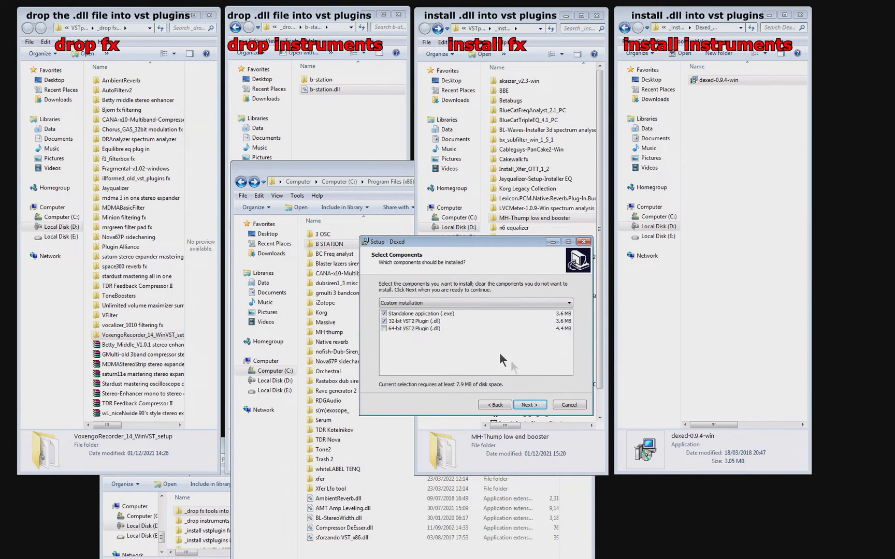
Try the 64-bit VST2 Plugin component in place of the 32-bit one and switch back to the 32-bit component.
left_click(531, 406)
left_click(510, 405)
left_click(399, 319)
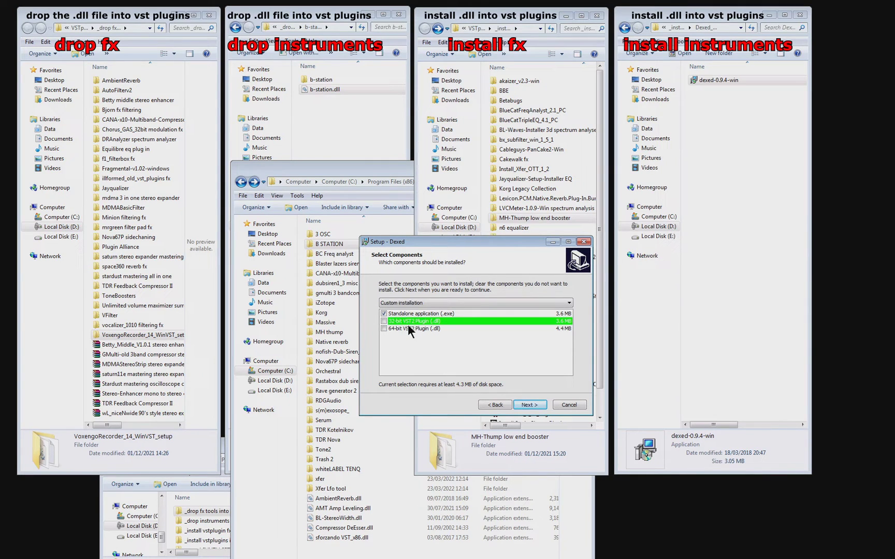
left_click(414, 329)
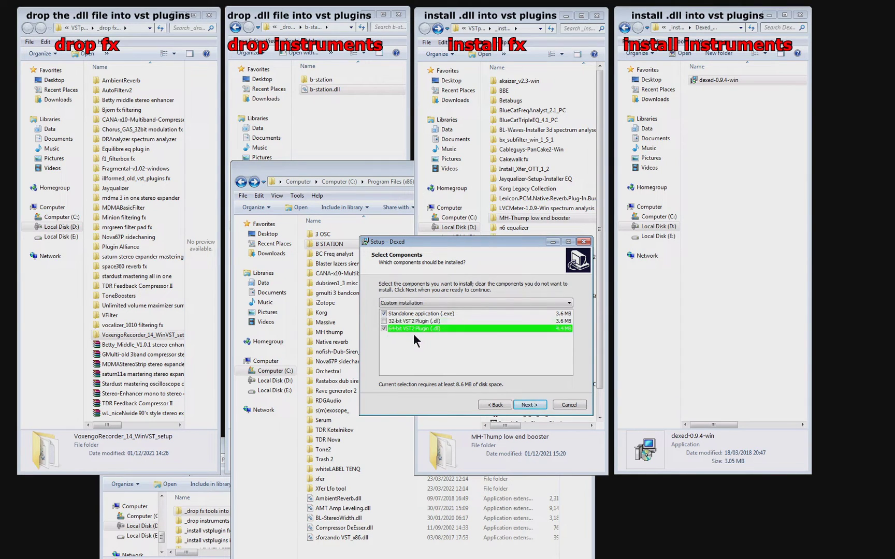
left_click(384, 329)
left_click(383, 321)
left_click(422, 322)
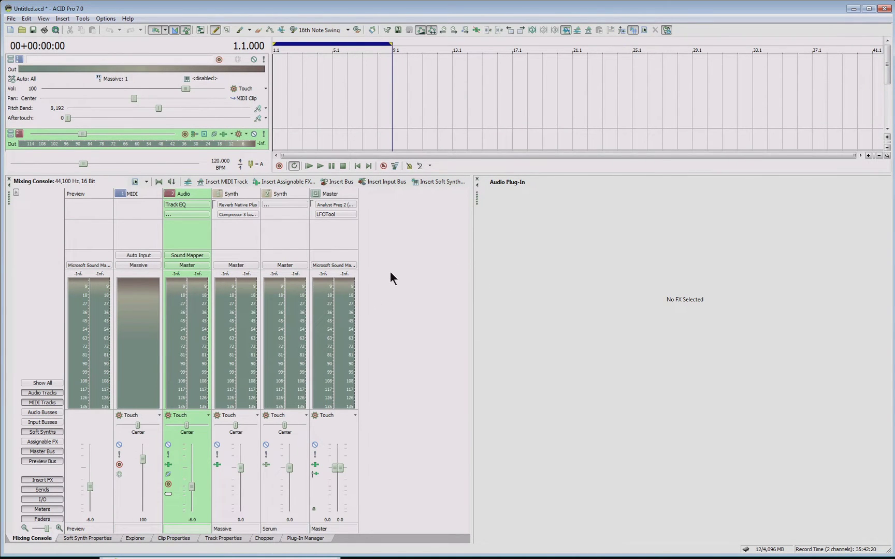
Insert the B-station soft synth into the ACID Pro project and close the reopened Soft Synth Chooser without adding another.
left_click(437, 182)
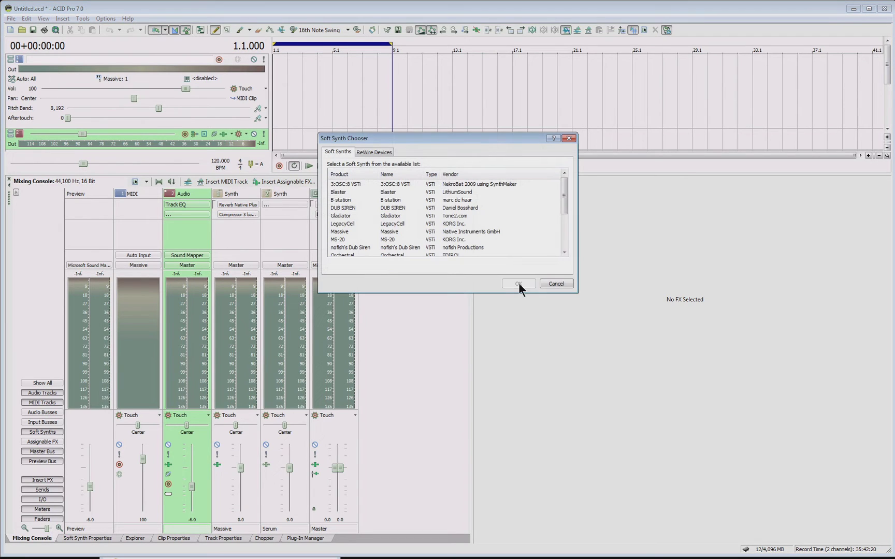
left_click(356, 217)
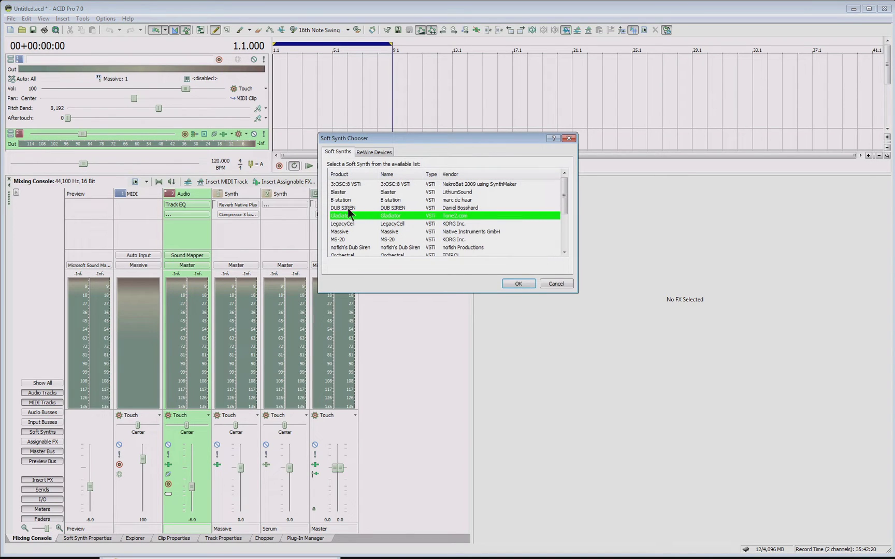
left_click(343, 200)
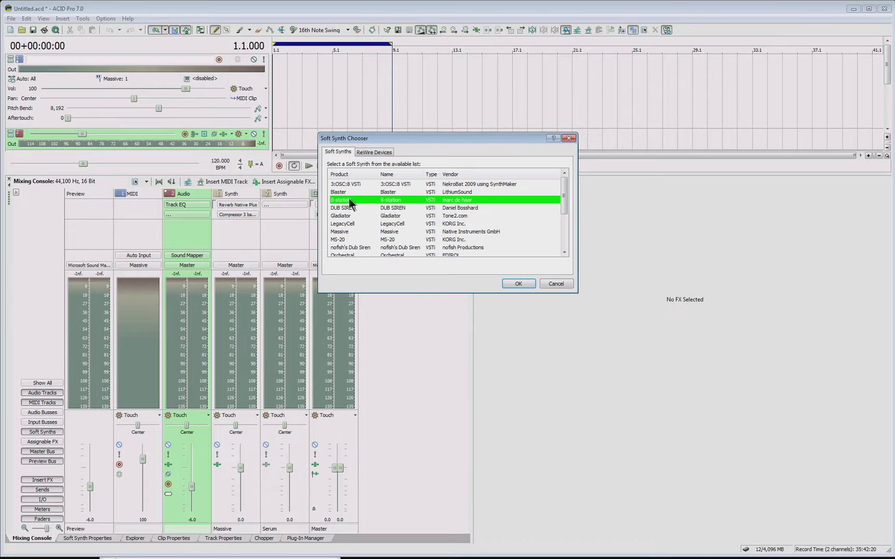
left_click(350, 216)
left_click(343, 201)
left_click(518, 285)
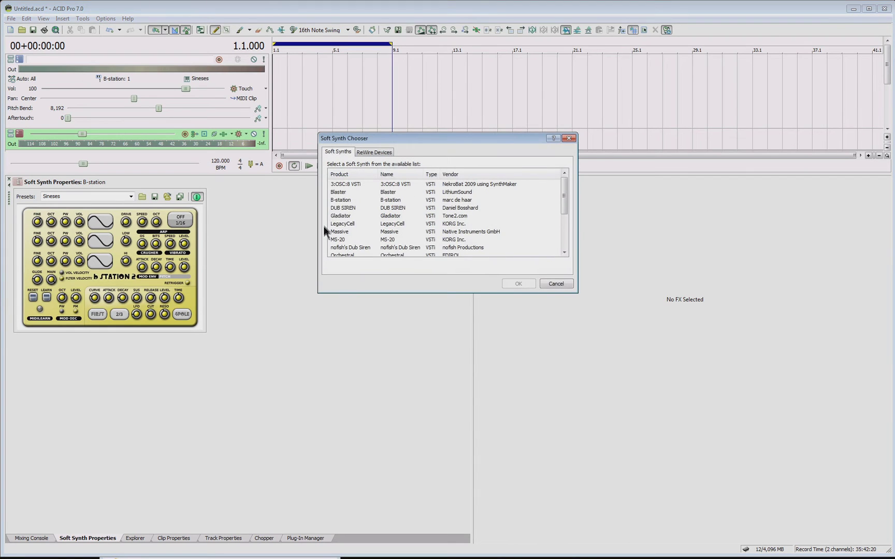
left_click(545, 283)
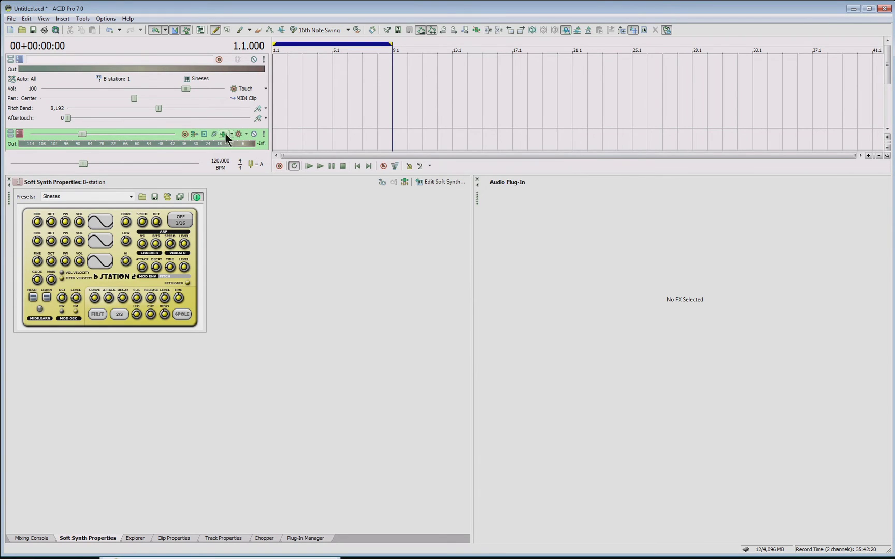
Open the Plug-In Chooser for the Serum synth in the Mixing Console and examine the Failed and Ignored plug-in folders.
left_click(31, 539)
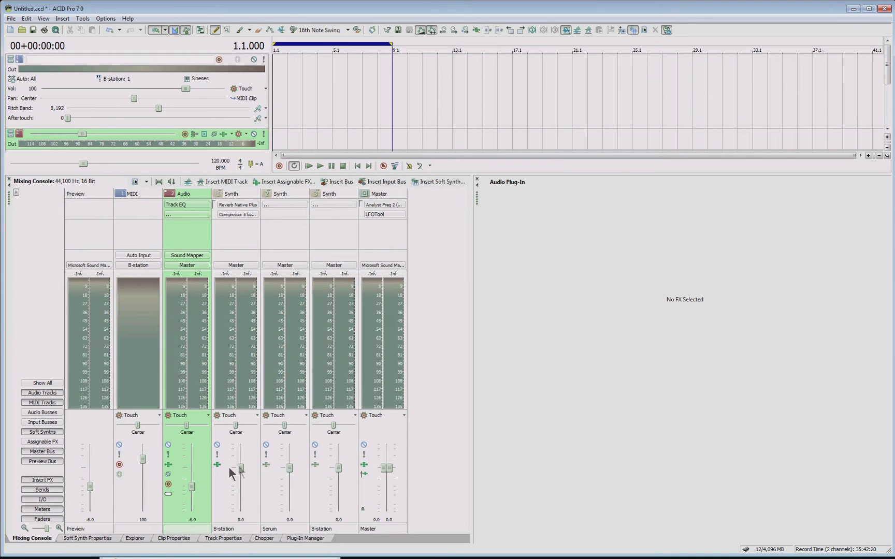
left_click(266, 465)
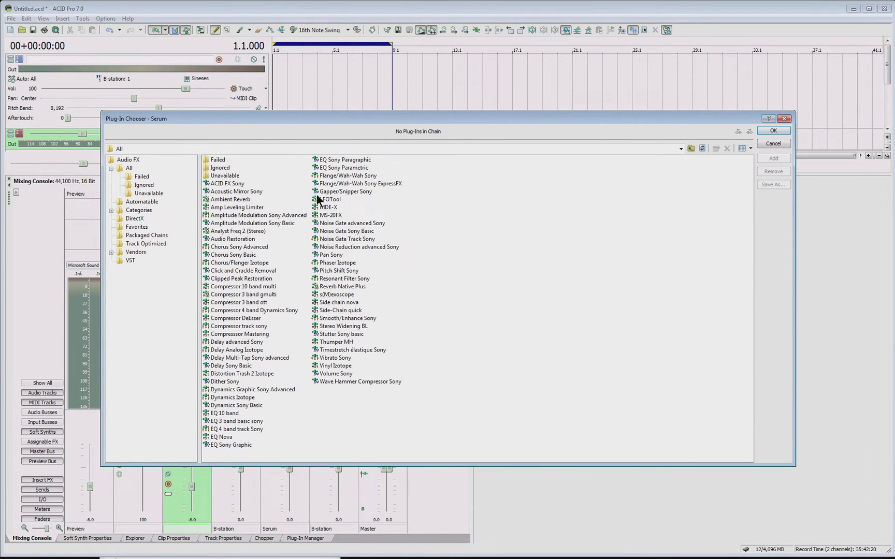
left_click(140, 177)
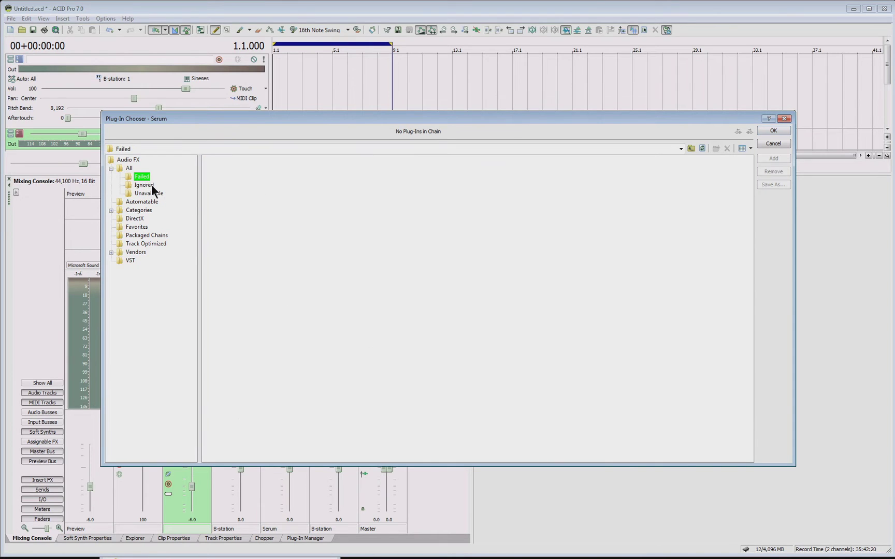
left_click(151, 186)
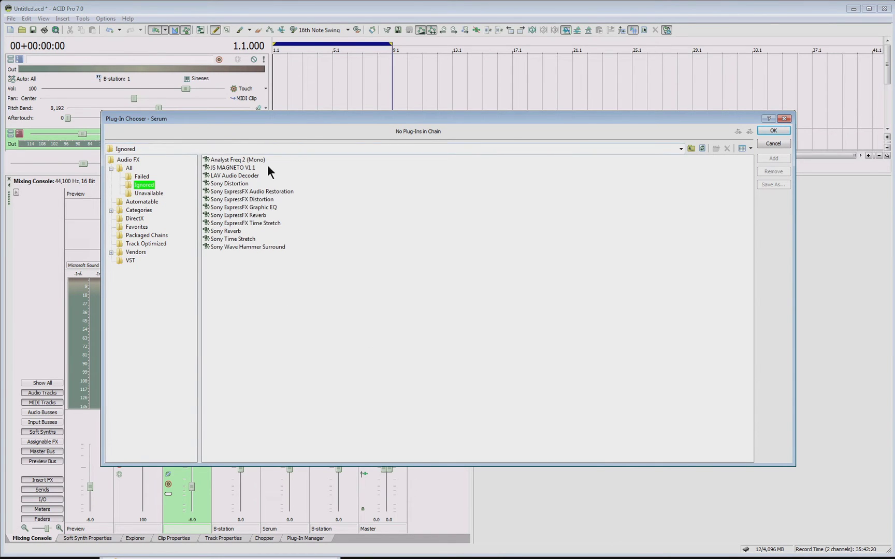
left_click(249, 208)
left_click(245, 167)
left_click(245, 160)
left_click(253, 200)
left_click(243, 230)
left_click(254, 247)
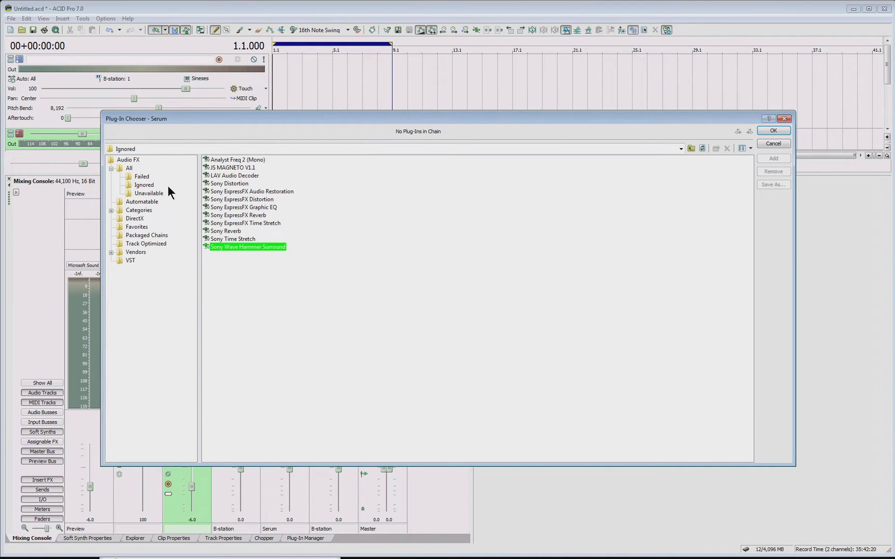
Return to the All plug-ins folder, cancel the Plug-In Chooser and display the Plug-In Manager.
left_click(147, 185)
left_click(133, 177)
left_click(129, 169)
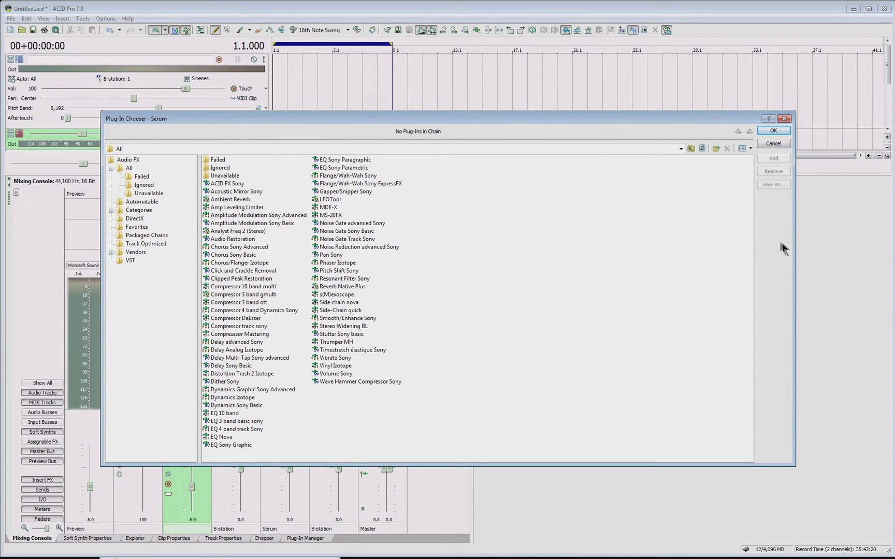
left_click(773, 144)
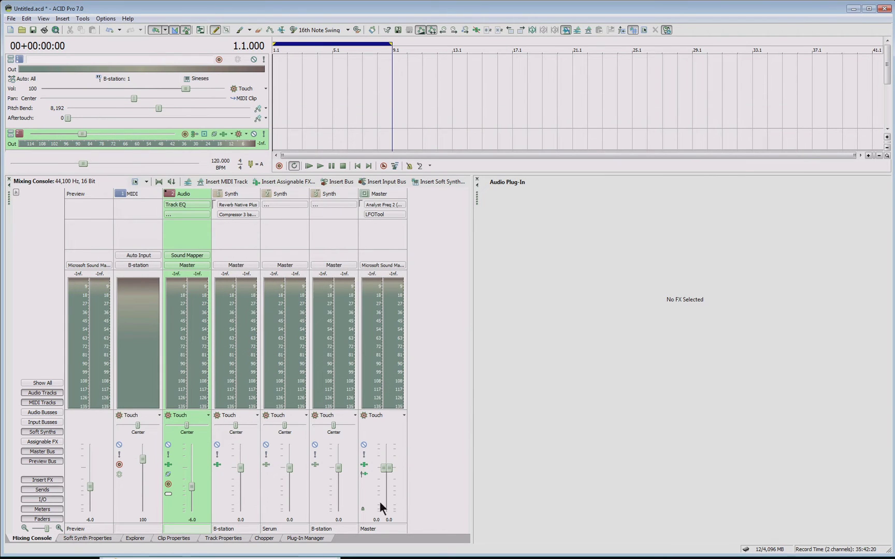
left_click(311, 538)
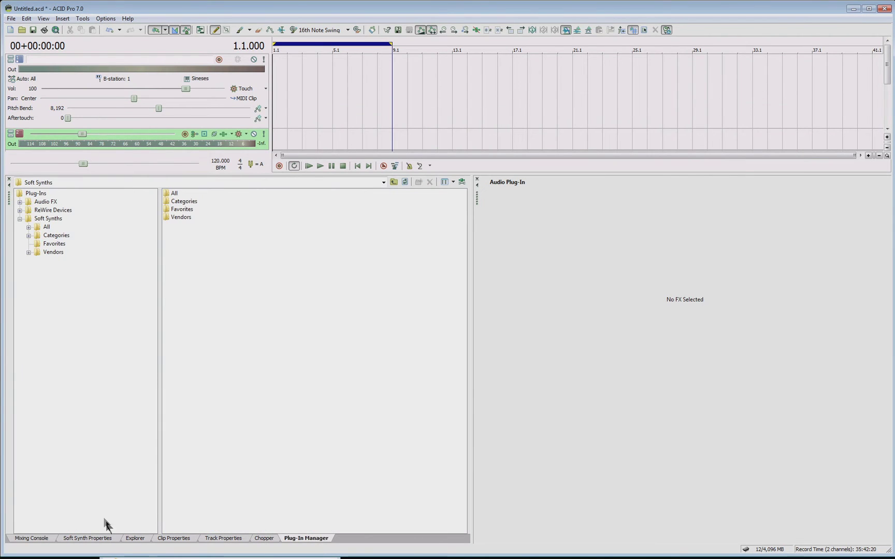
Switch to the folder windows to examine the drop-in fx and the loose .dll files in VstPlugins, and return to ACID Pro.
left_click(853, 9)
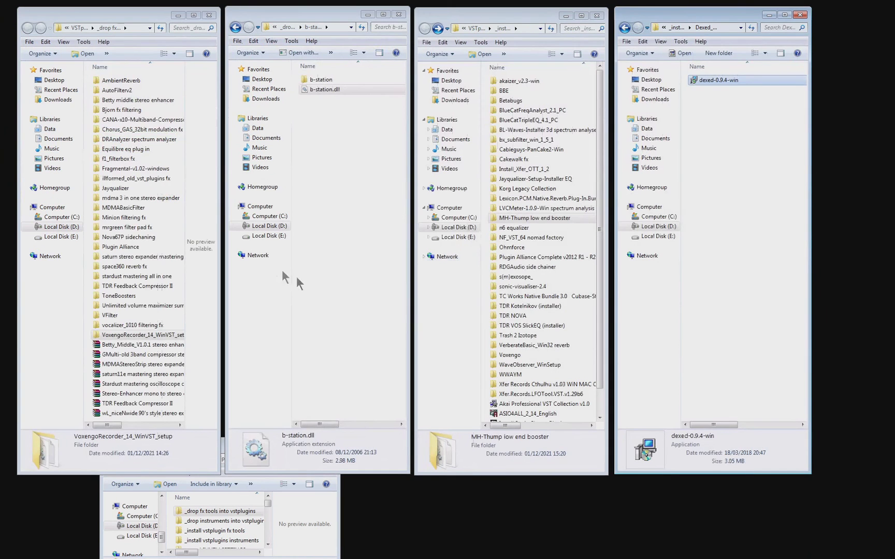
left_click(127, 228)
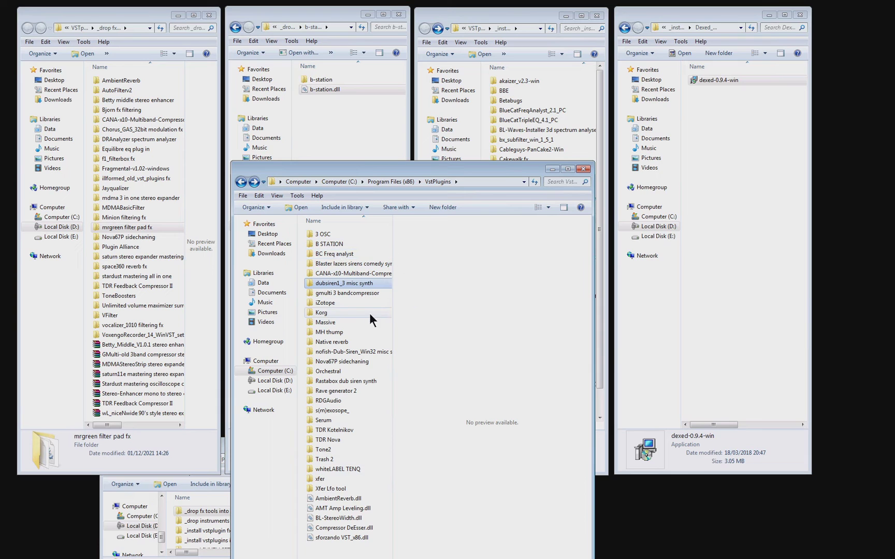
left_click_drag(394, 172, 395, 157)
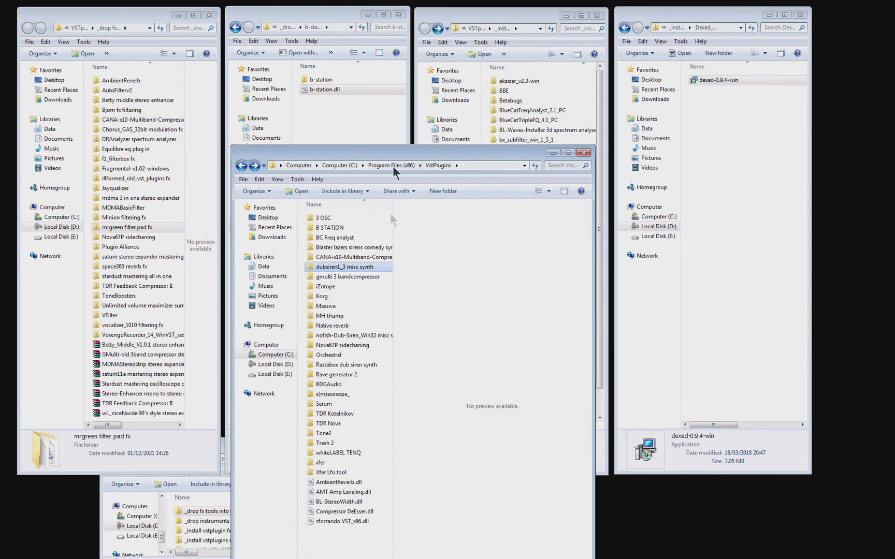
left_click(357, 483)
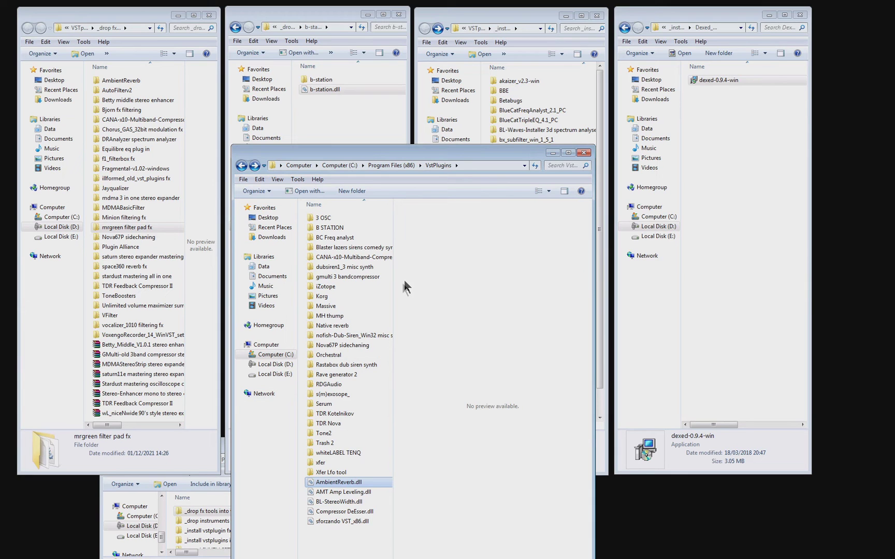
left_click(550, 153)
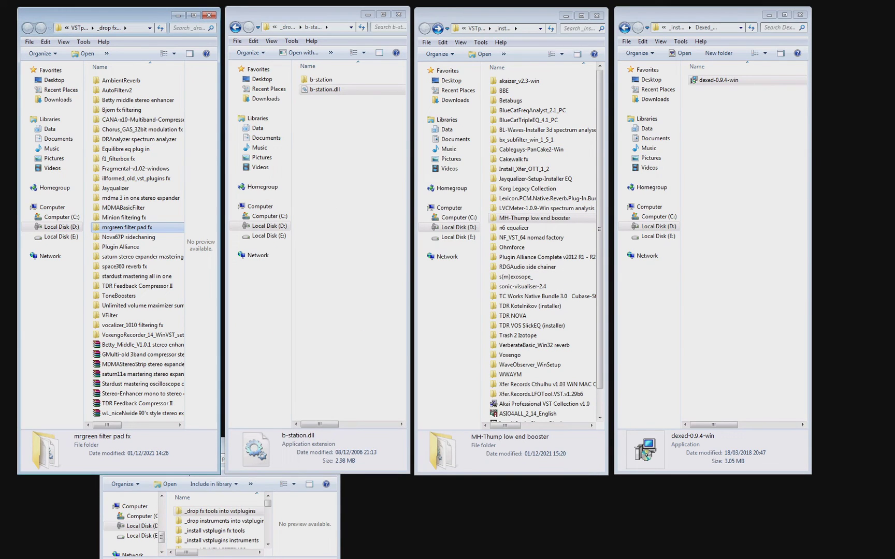
key("alt+Tab")
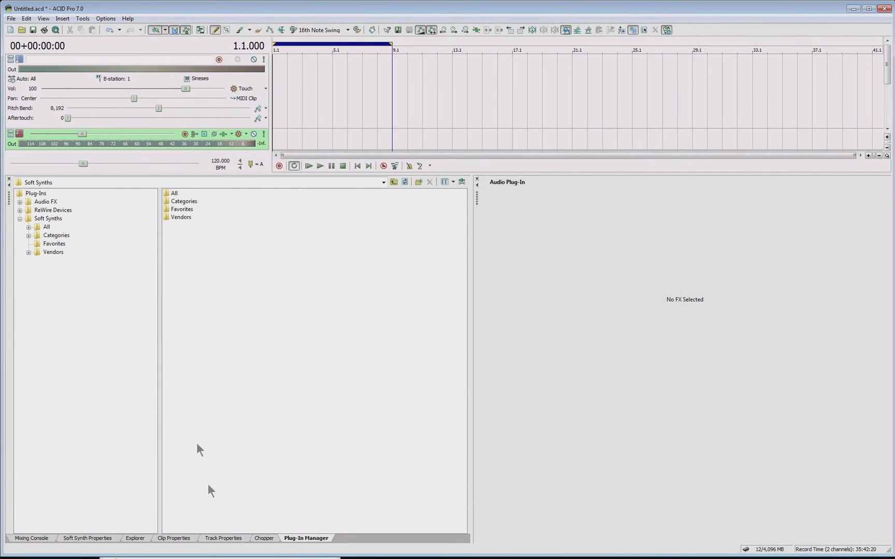
Open the VST Configuration from the Plug-In Manager, examine the search folder and the browser for adding another, and cancel both dialogs.
left_click(37, 537)
left_click(313, 538)
left_click(463, 179)
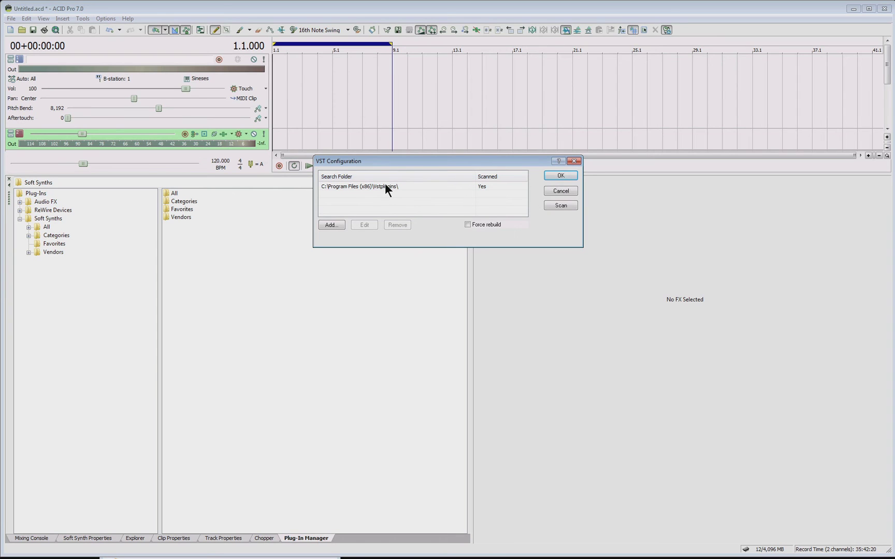
left_click(329, 224)
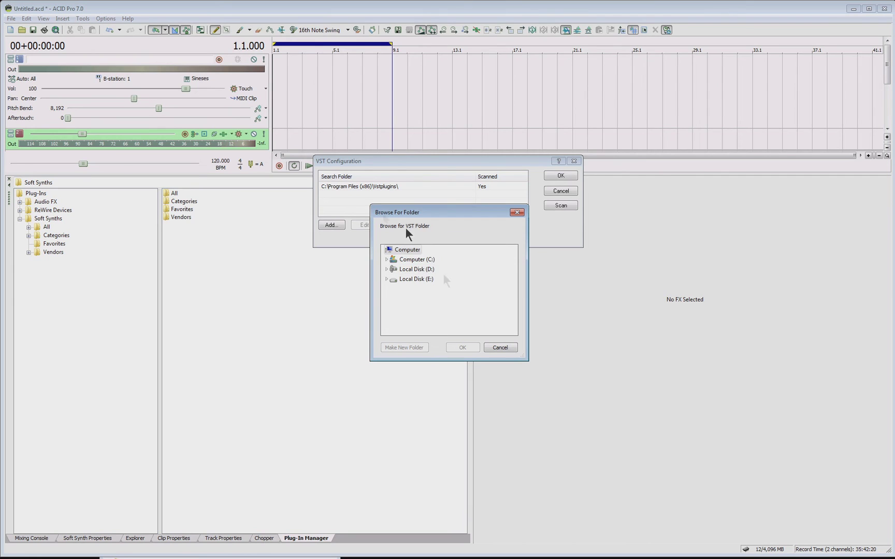
left_click(508, 349)
left_click(572, 192)
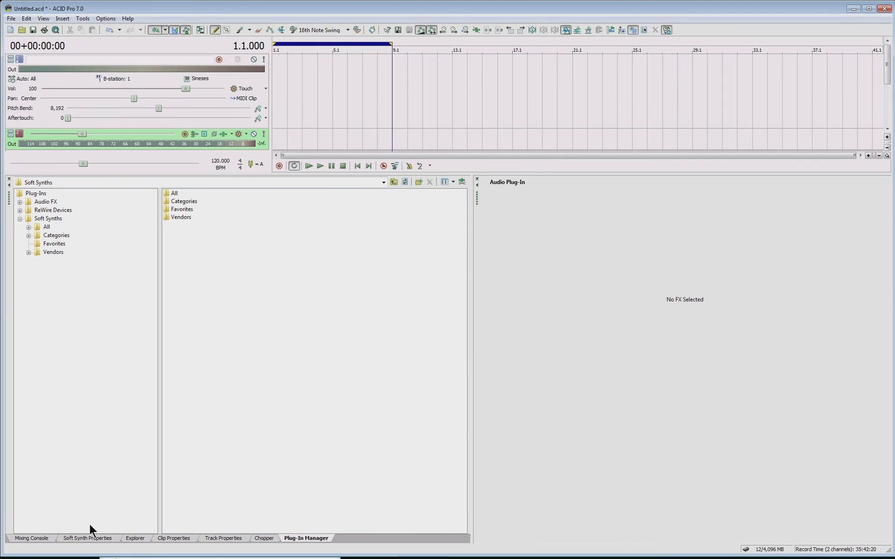
Display the Mixing Console, view the folder windows with the VstPlugins contents, and return to ACID Pro.
left_click(46, 538)
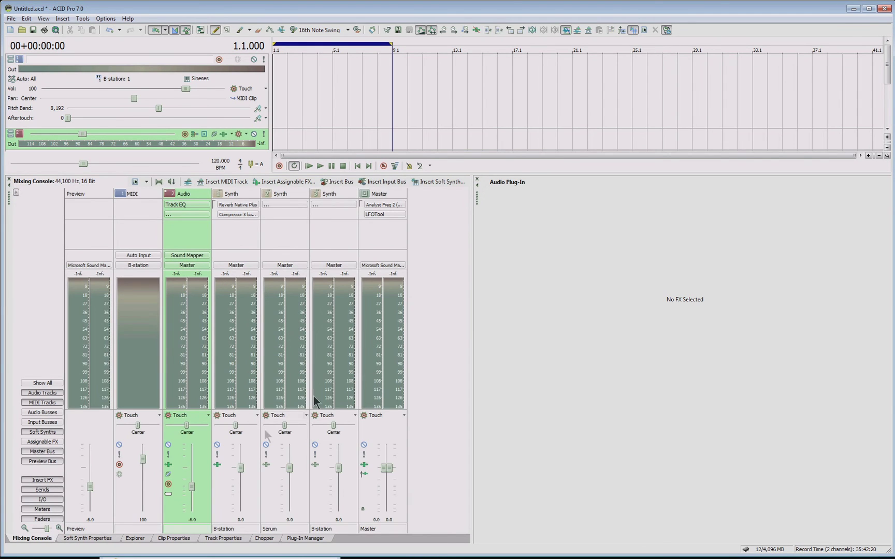
left_click(853, 9)
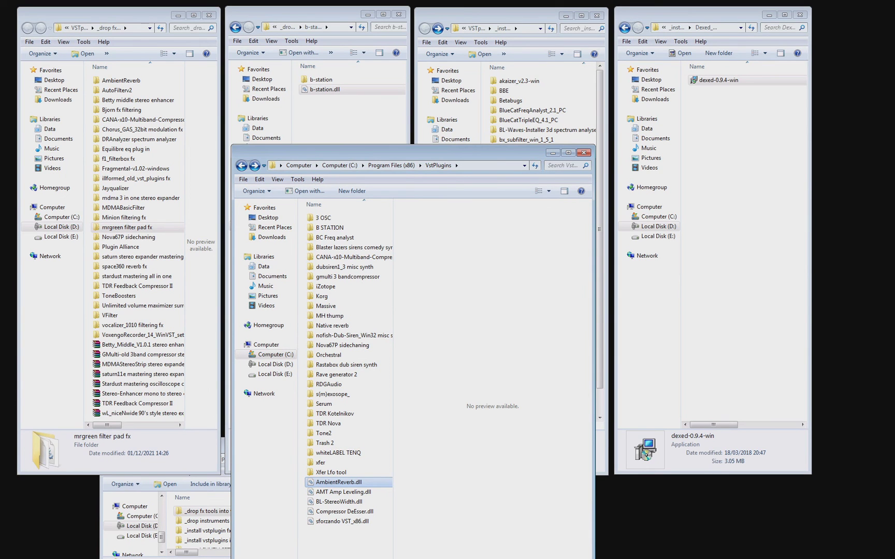
key("alt+Tab")
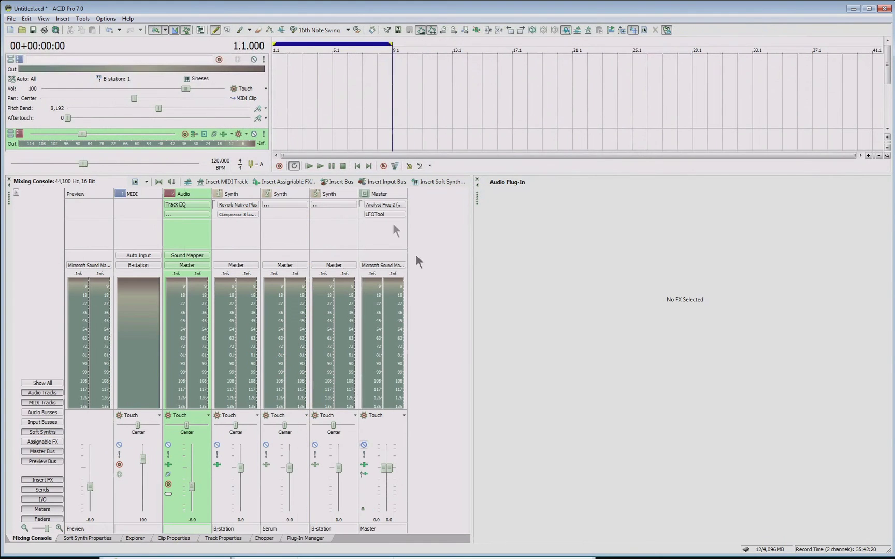
Browse the available instruments in the Soft Synth Chooser and cancel it without inserting one.
left_click(463, 181)
left_click(369, 185)
scroll(366, 205, "down", 3)
scroll(366, 205, "up", 3)
left_click(379, 185)
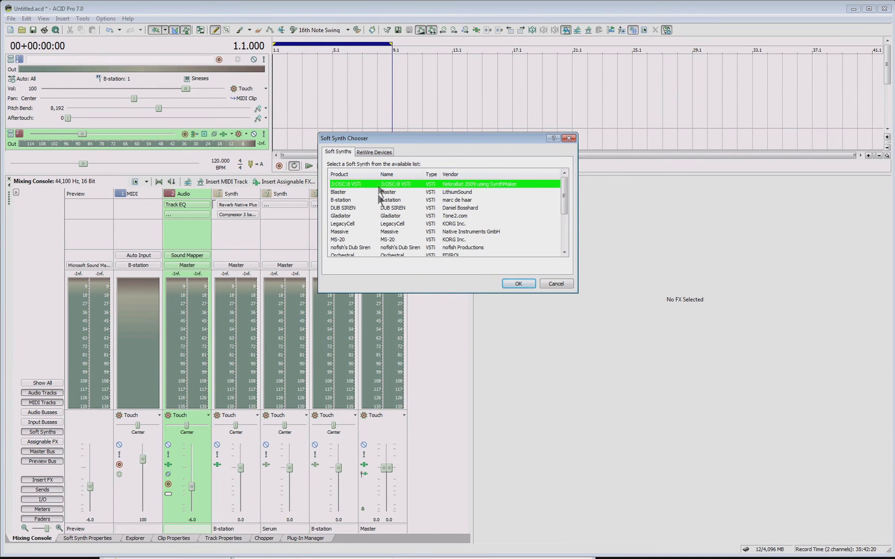
left_click(555, 283)
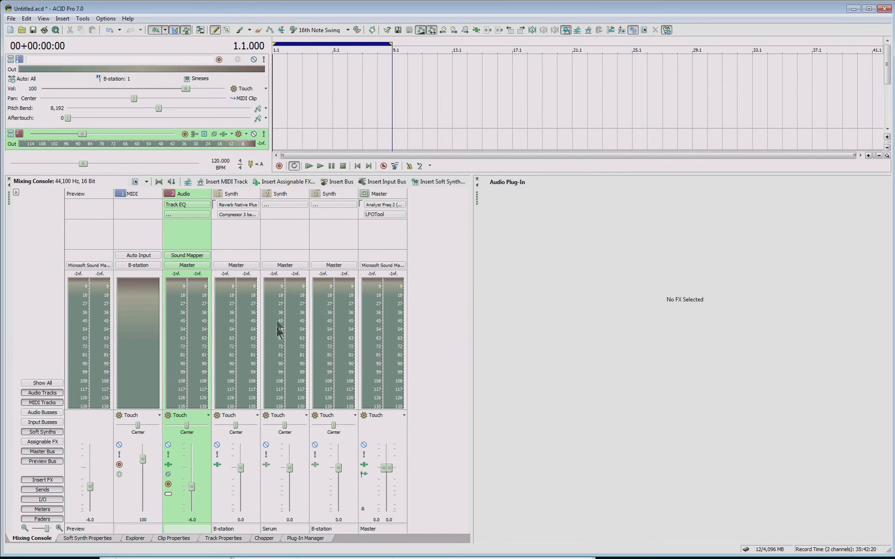
Dock the Audio Plug-In window with the other tabbed windows and show the audio track's FX chain in it.
left_click(223, 537)
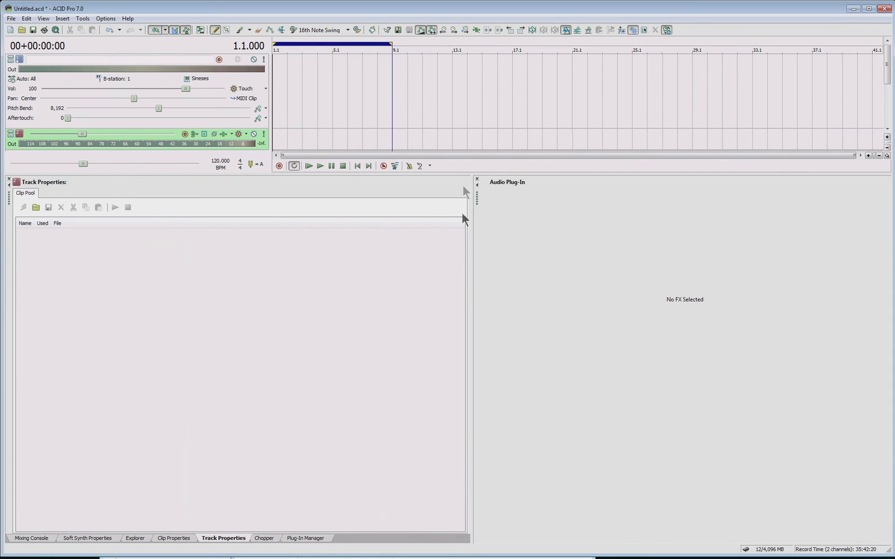
left_click_drag(477, 193, 16, 189)
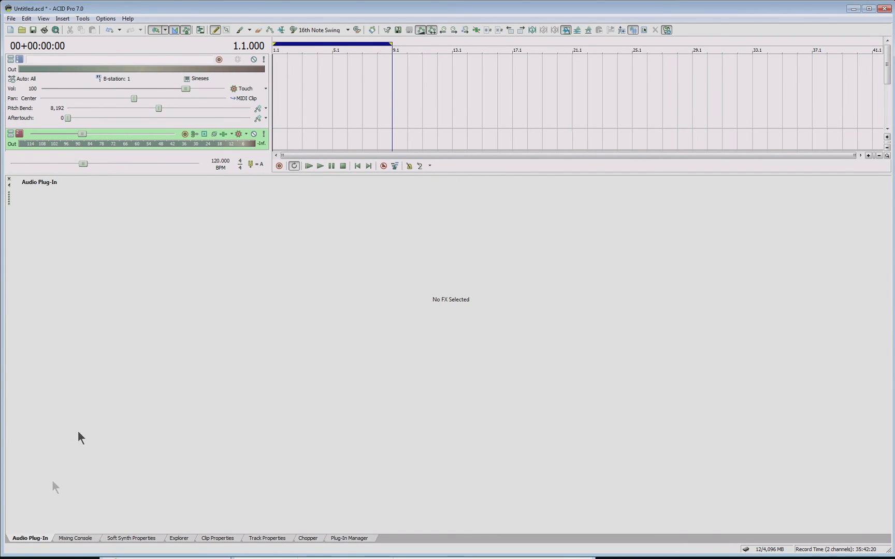
left_click(223, 134)
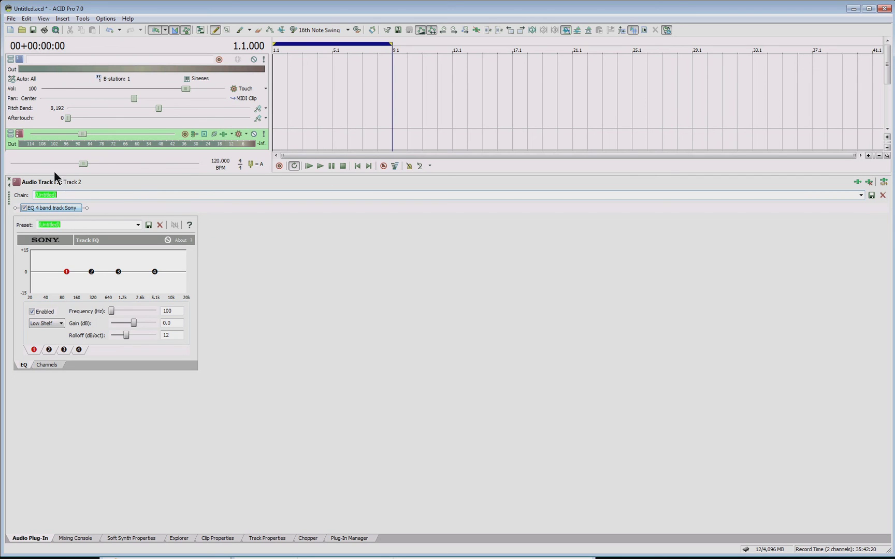
Add Ambient Reverb and Analyst Freq 2 (Stereo) after the EQ in Track 2's FX chain.
left_click(857, 182)
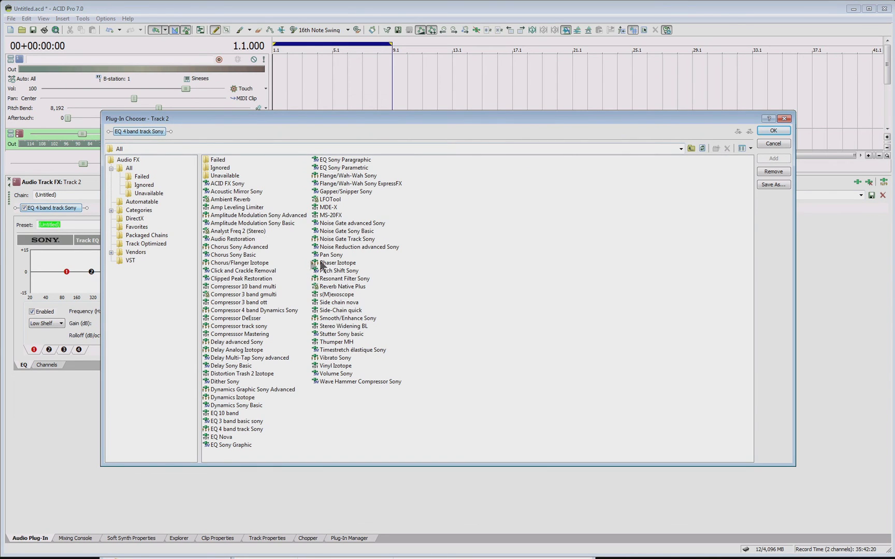
left_click(242, 201)
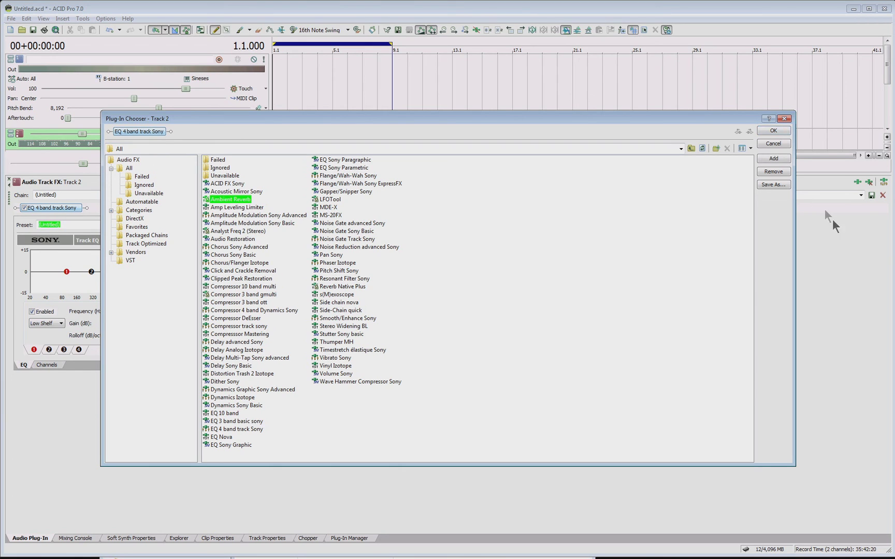
left_click(773, 158)
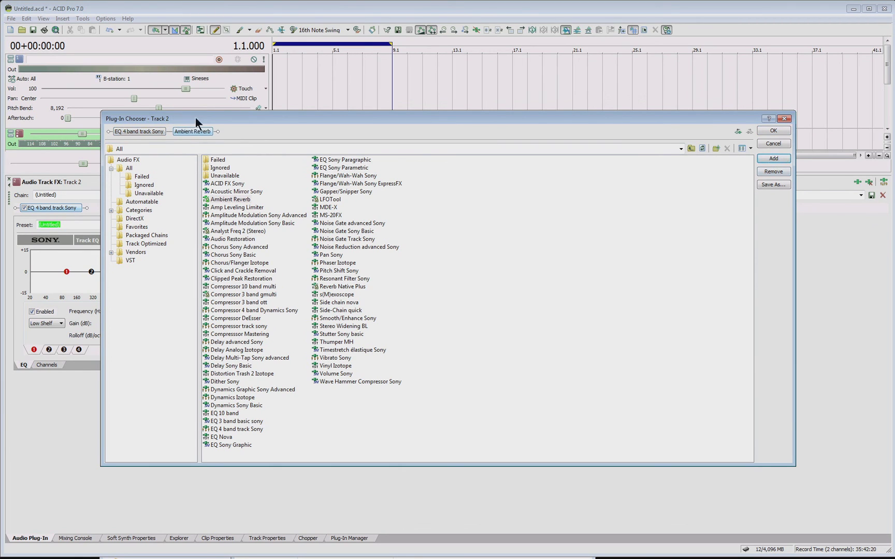
left_click(255, 231)
left_click(773, 159)
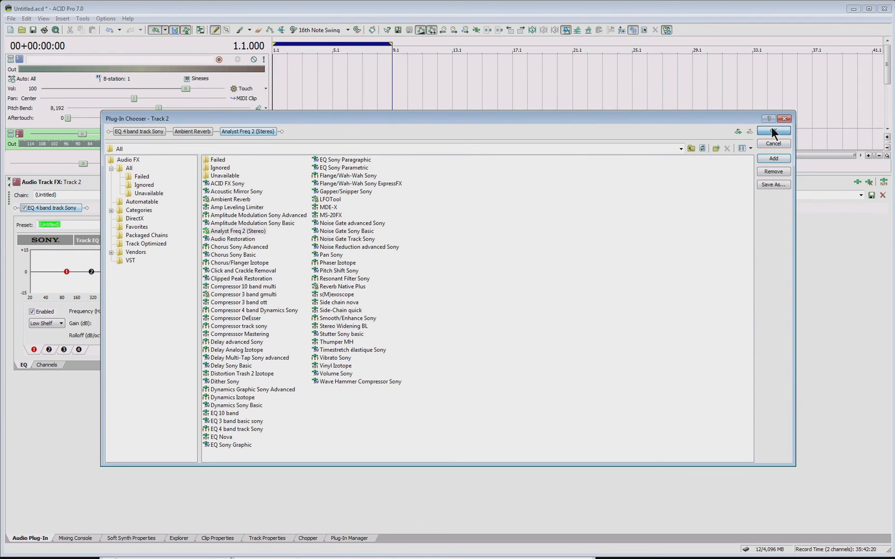
left_click(771, 131)
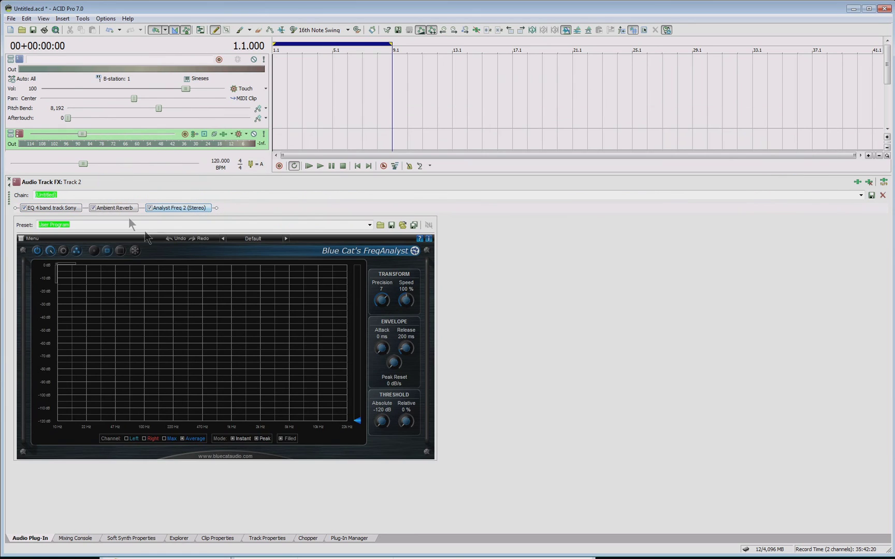
Boost band 3 of Track 2's Sony Track EQ to about 9.5 dB at about 1,216 Hz.
left_click(56, 207)
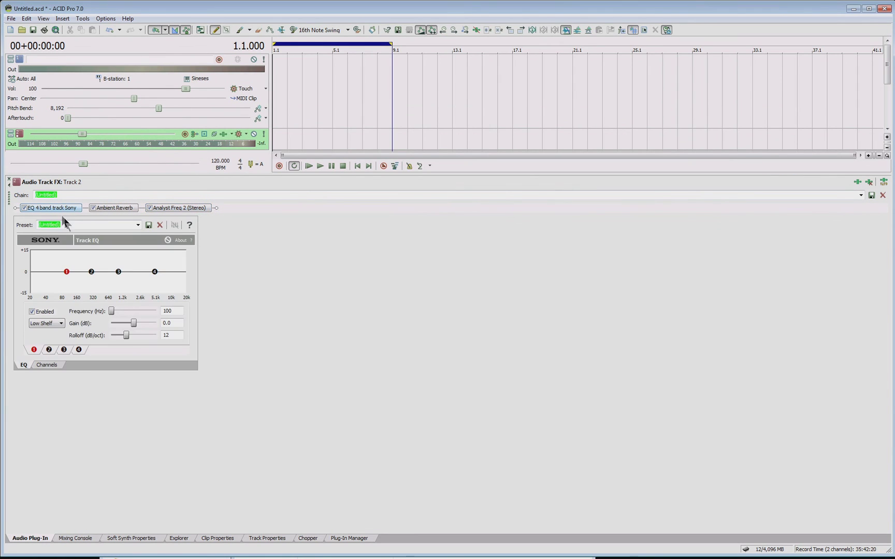
mouse_move(119, 274)
left_mouse_down()
mouse_move(137, 258)
mouse_move(124, 261)
left_mouse_up()
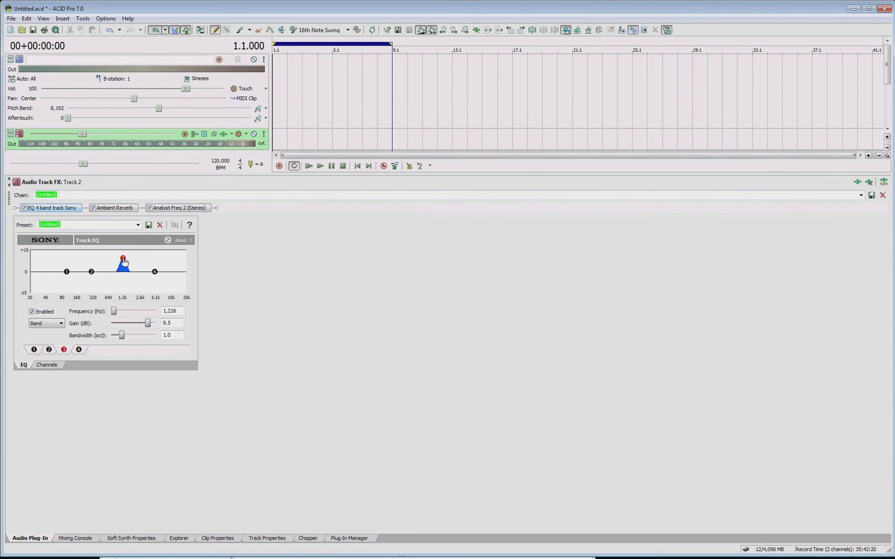
Adjust the Decay knob in Track 2's Ambient Reverb and display the Analyst Freq 2 (Stereo) plug-in.
left_click(114, 209)
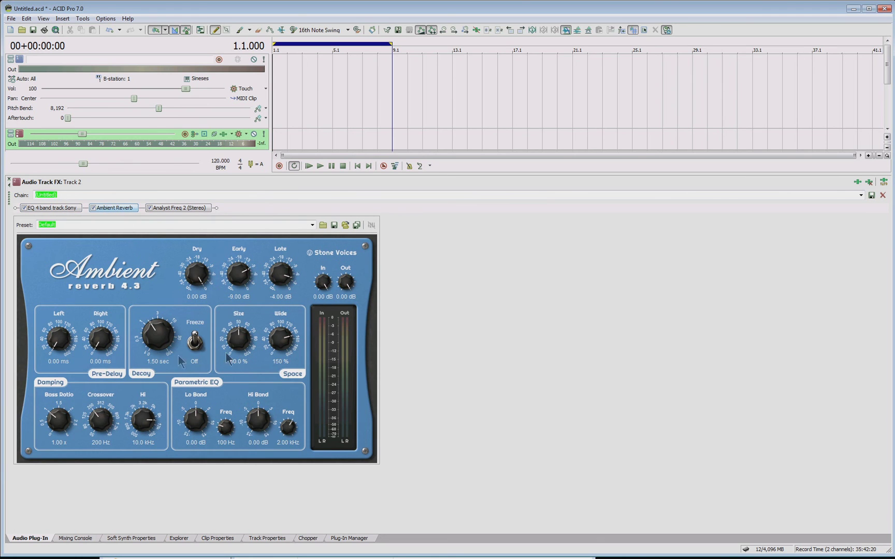
left_click_drag(155, 336, 157, 308)
left_click(184, 208)
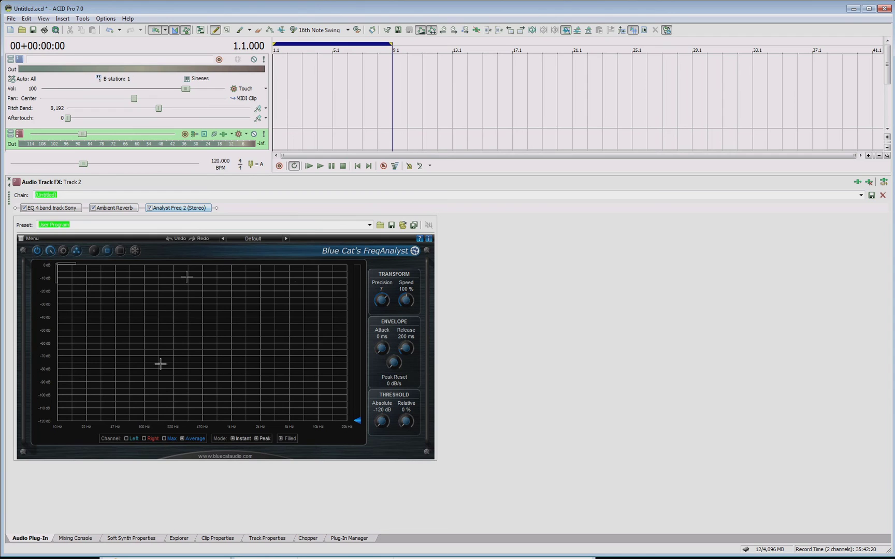